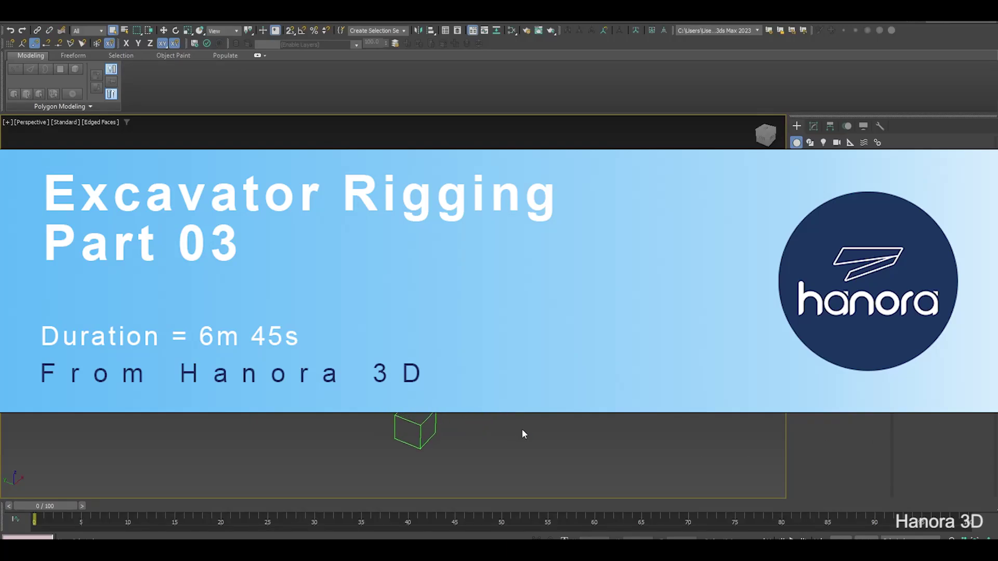
- Orbit, zoom and pan around the excavator model to inspect it
mouse_move(522, 433)
middle_mouse_down("alt")
mouse_move(565, 414)
mouse_move(488, 393)
mouse_move(460, 309)
middle_mouse_up("alt")
scroll(461, 310, "up", 2)
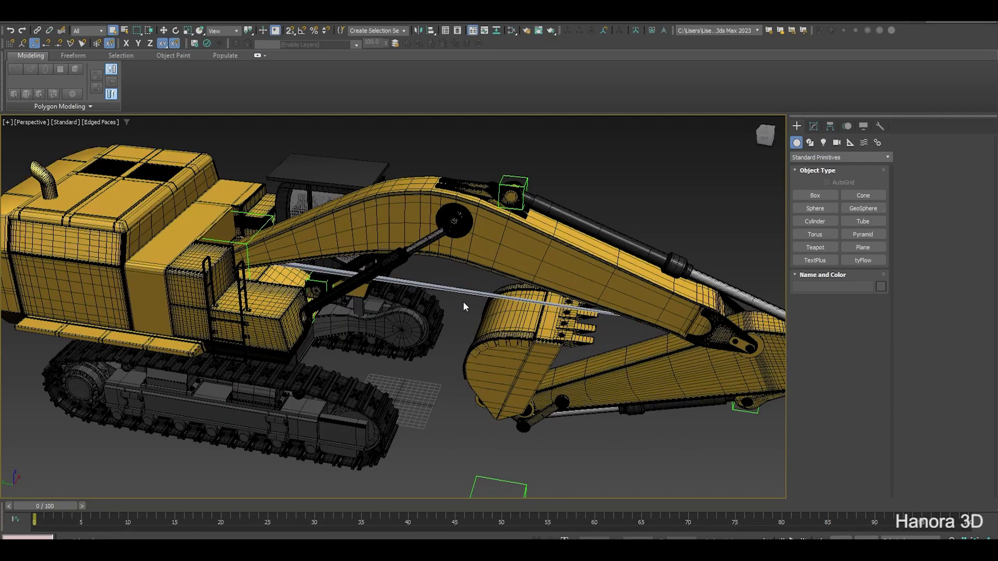
scroll(464, 302, "up", 1)
scroll(473, 266, "up", 1)
scroll(473, 312, "down", 4)
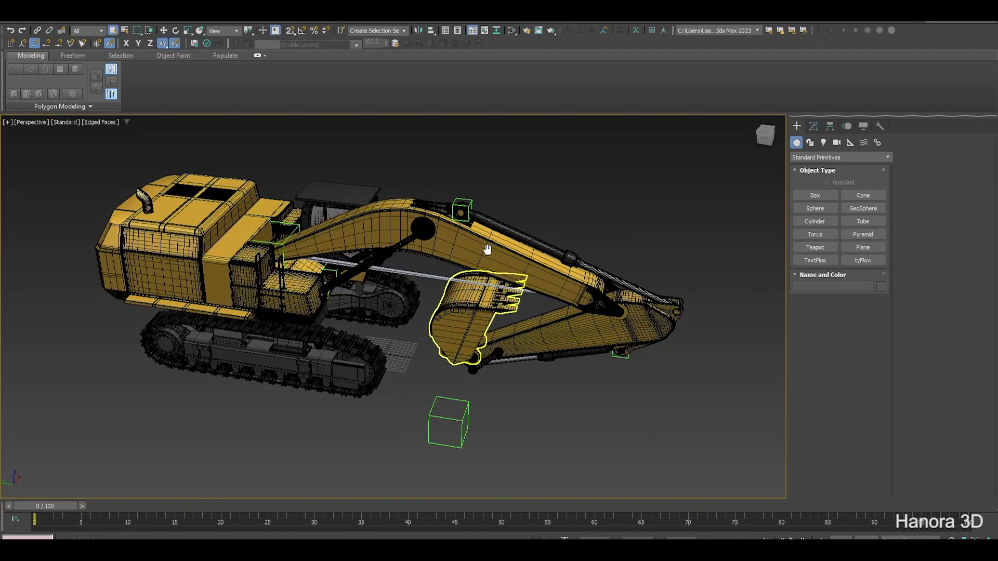
scroll(468, 362, "down", 1)
scroll(448, 365, "up", 2)
scroll(491, 362, "up", 2)
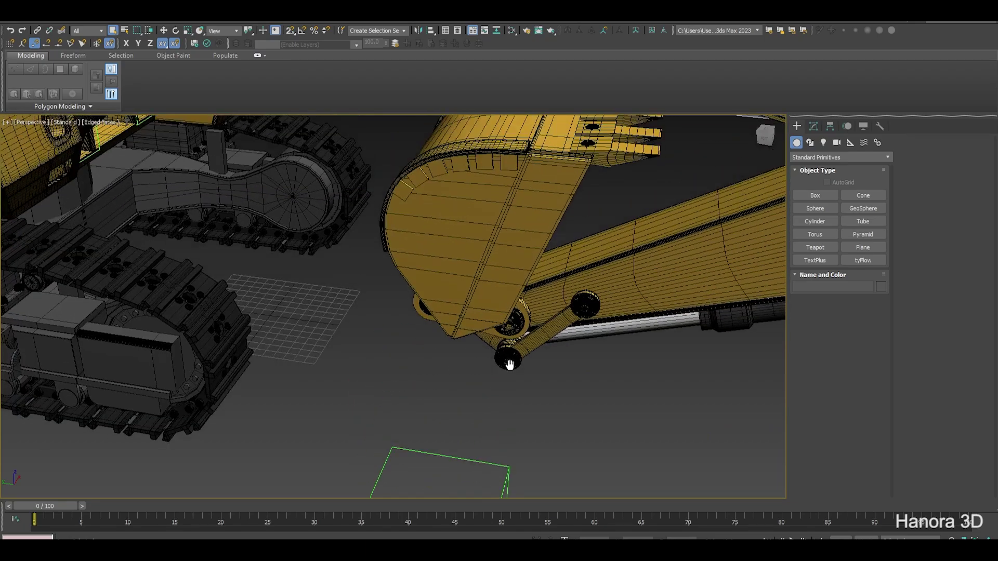
scroll(494, 359, "down", 2)
scroll(504, 349, "up", 2)
scroll(504, 349, "down", 3)
scroll(499, 345, "down", 3)
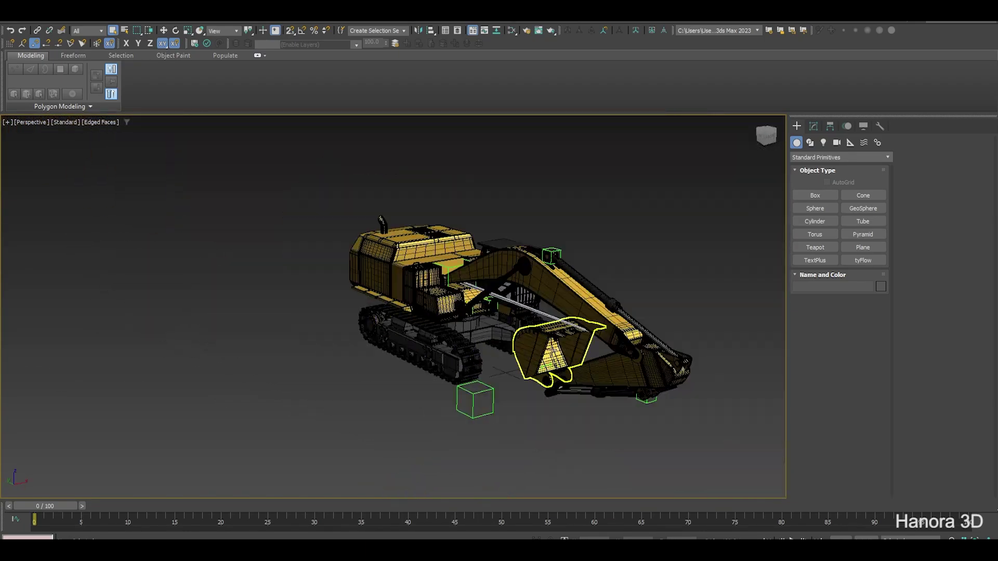
middle_click_drag(523, 348, 470, 354)
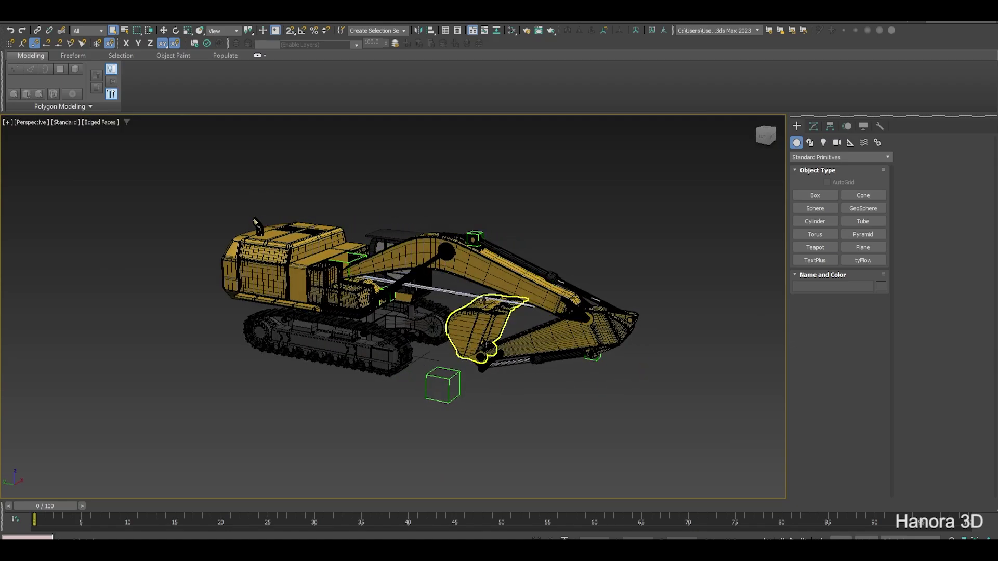
scroll(471, 355, "up", 2)
scroll(576, 291, "up", 2)
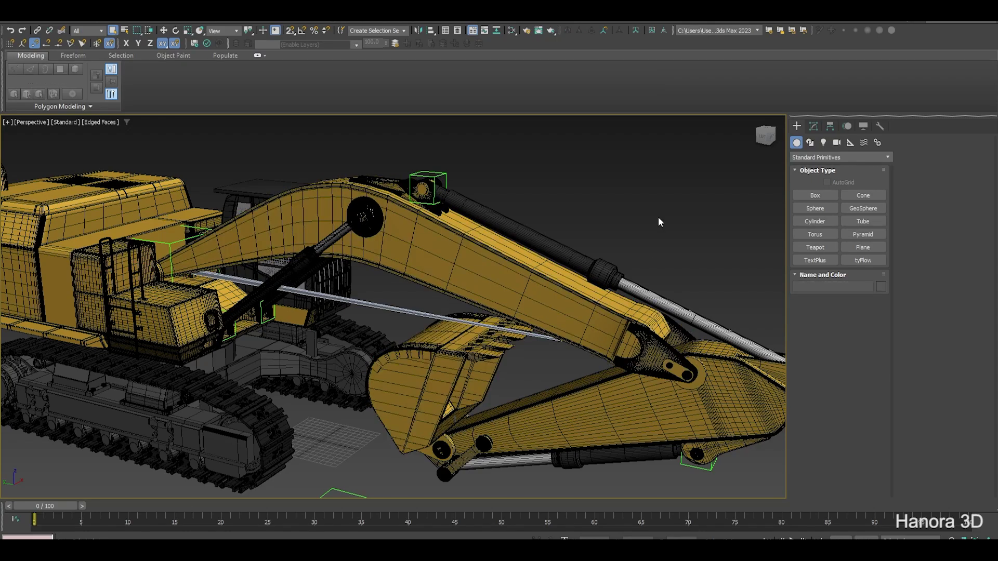
scroll(659, 222, "down", 4)
mouse_move(647, 223)
middle_mouse_down()
mouse_move(596, 252)
mouse_move(572, 234)
middle_mouse_up()
scroll(541, 269, "up", 2)
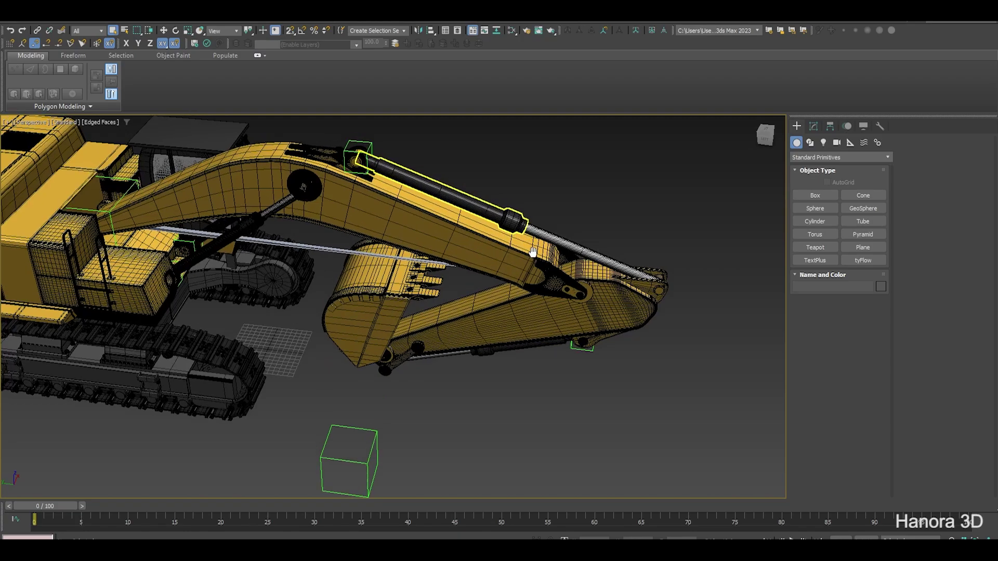
scroll(541, 270, "up", 1)
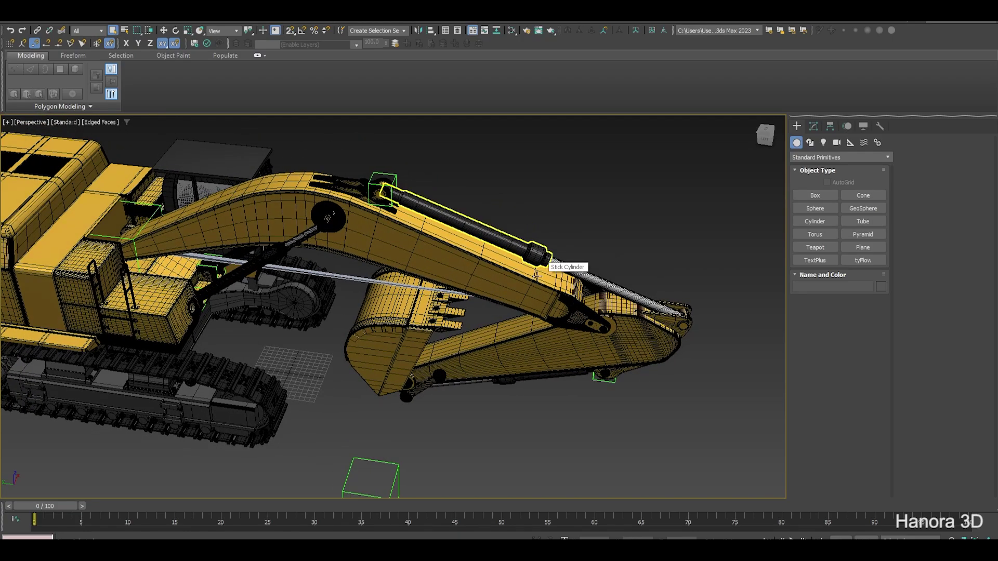
middle_click_drag(537, 275, 653, 196, "alt")
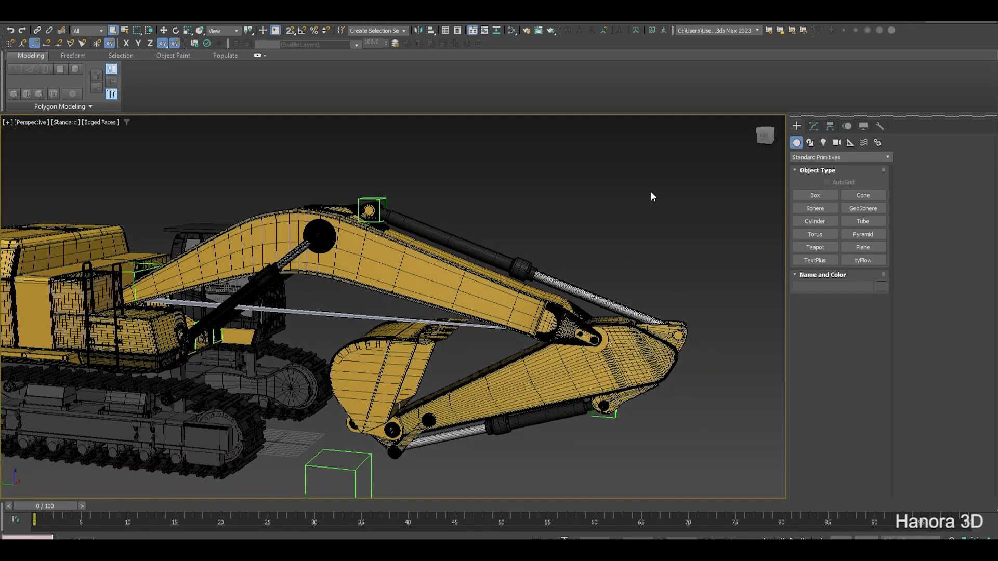
middle_click_drag(627, 237, 531, 302, "alt")
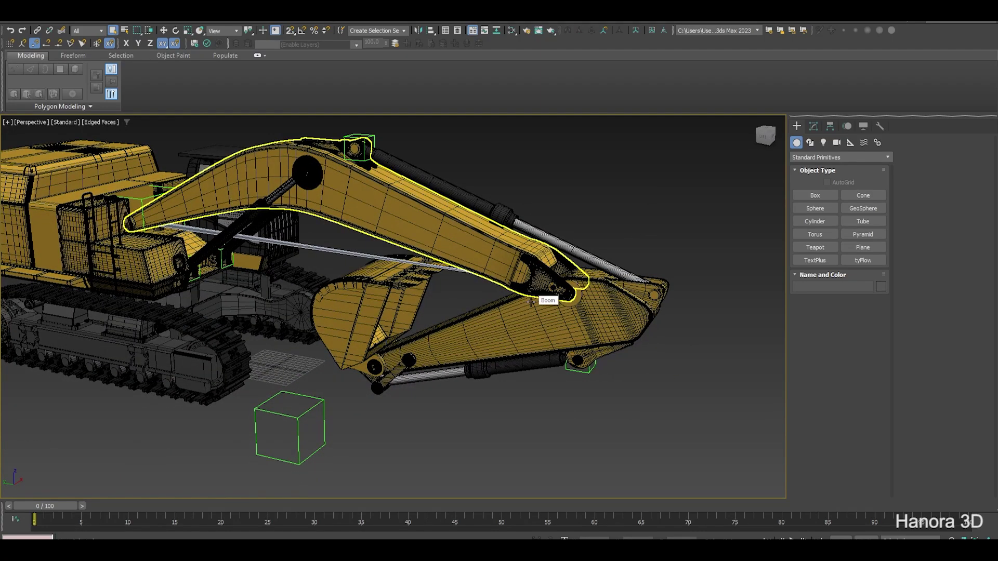
middle_click_drag(697, 286, 655, 285)
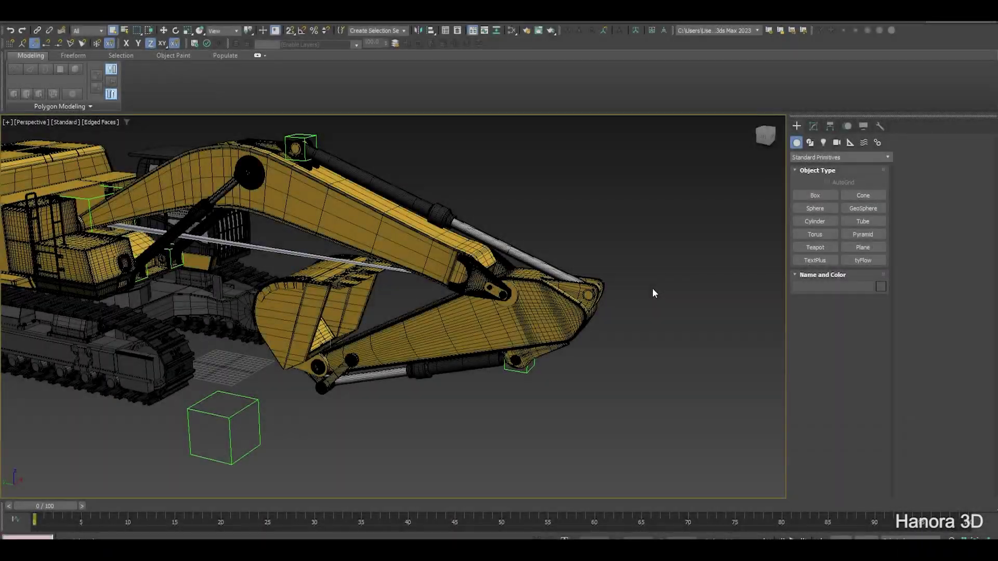
- Place a Manipulators > Slider helper in the viewport and show its parameters in Modify
left_click(848, 141)
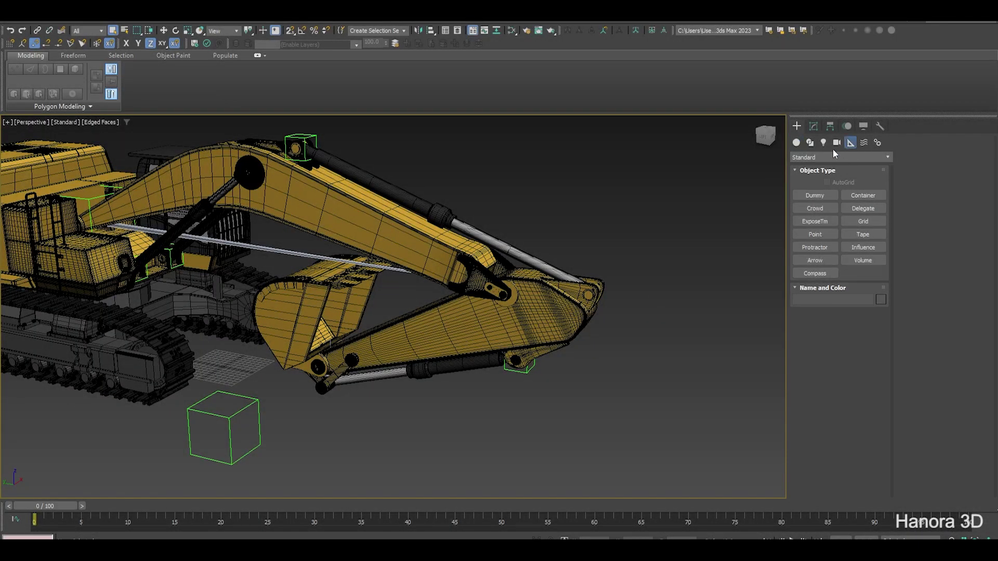
left_click(809, 157)
left_click(810, 205)
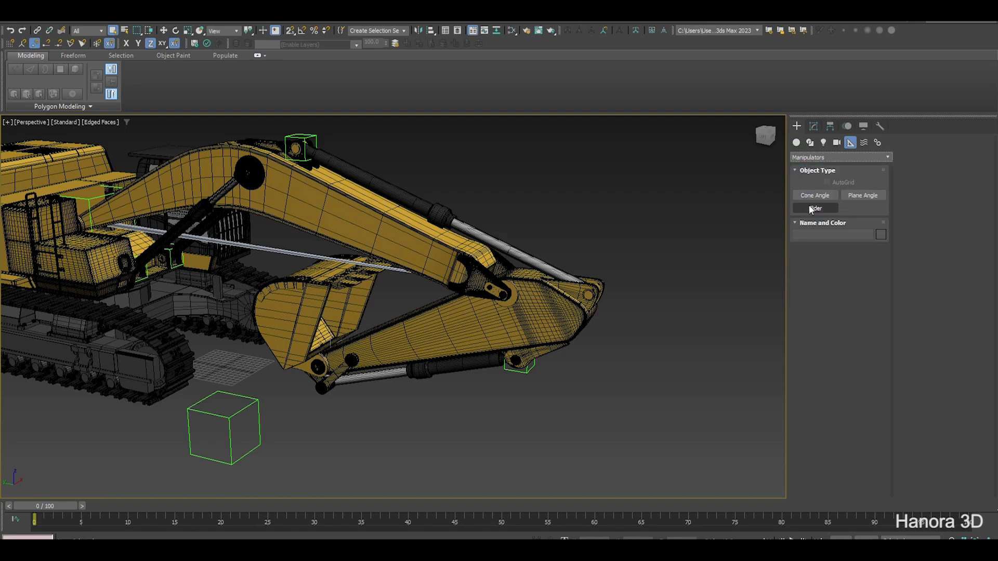
left_click(812, 208)
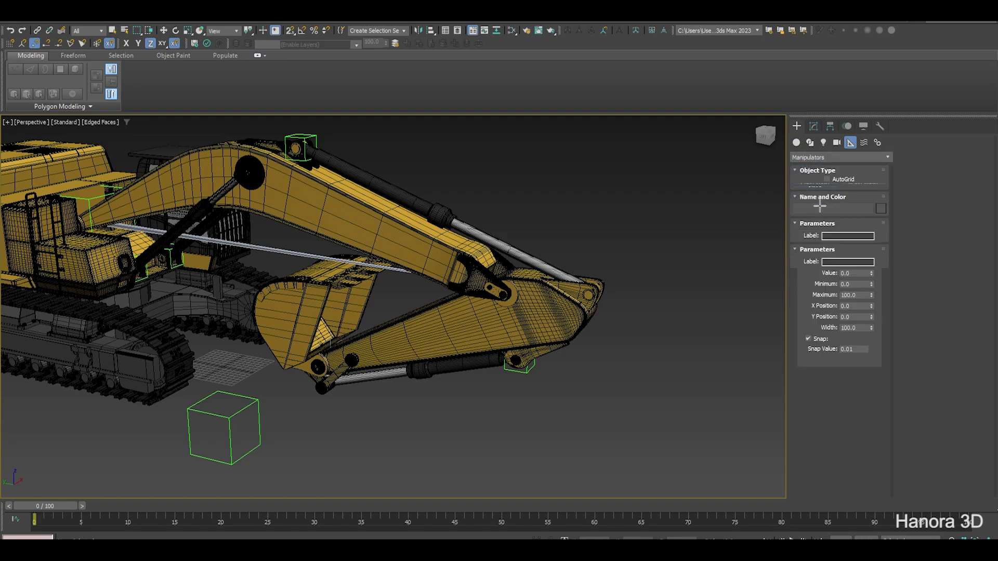
middle_click_drag(679, 204, 690, 215)
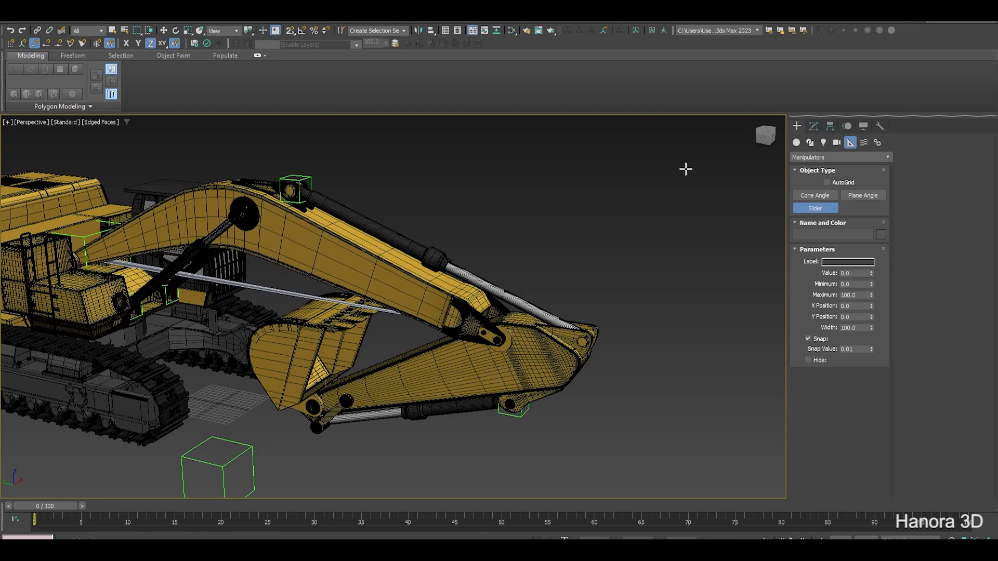
left_click(685, 168)
right_click(684, 206)
left_click(811, 129)
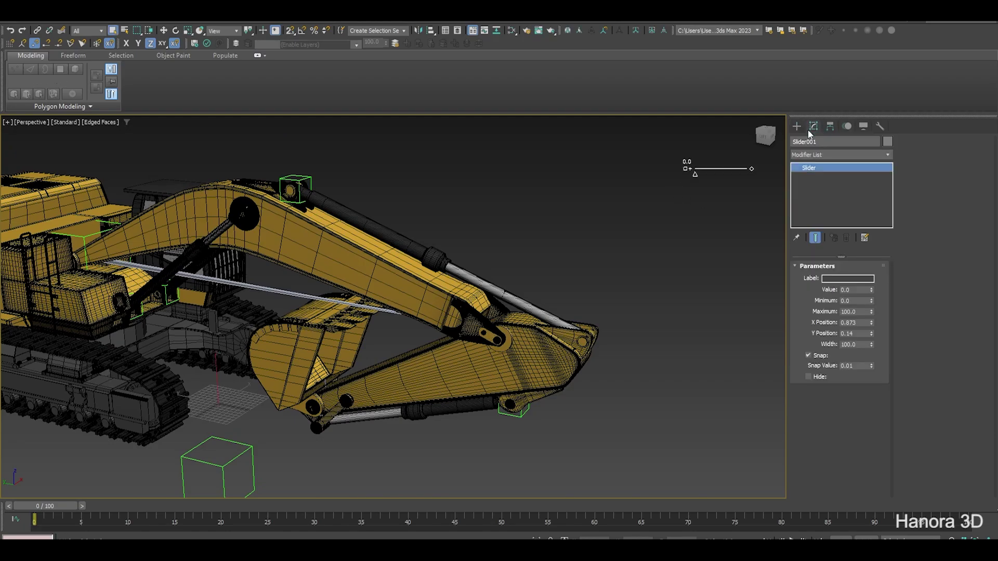
- Label Slider001 'Vertical-cntrl_Arm' and check its Value 0, Minimum 0 and Maximum 100
left_click(839, 278)
type("Vertic")
type("al-c")
type("ntrl")
type("_Arm")
left_click(854, 291)
left_click(858, 301)
left_click(856, 312)
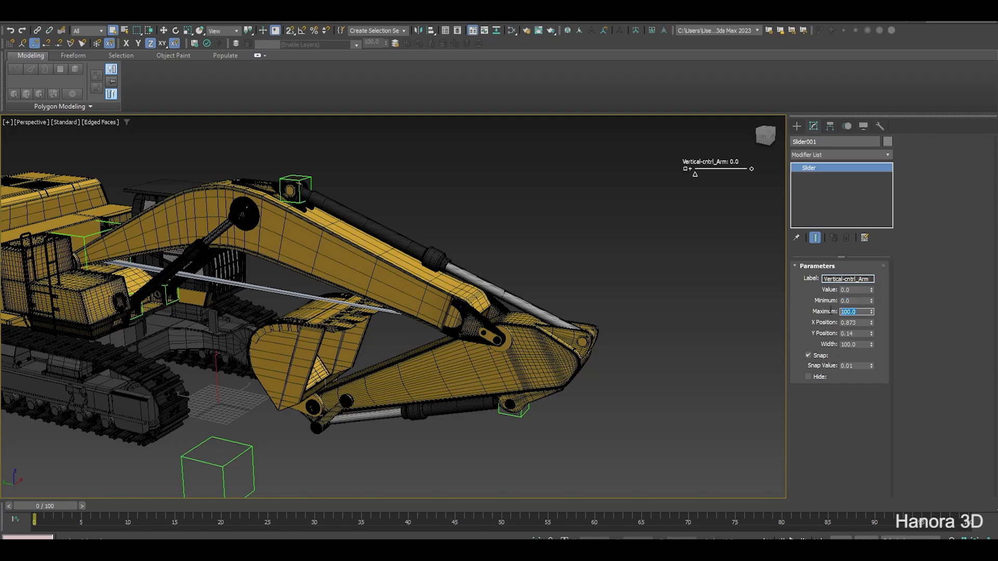
left_click(855, 300)
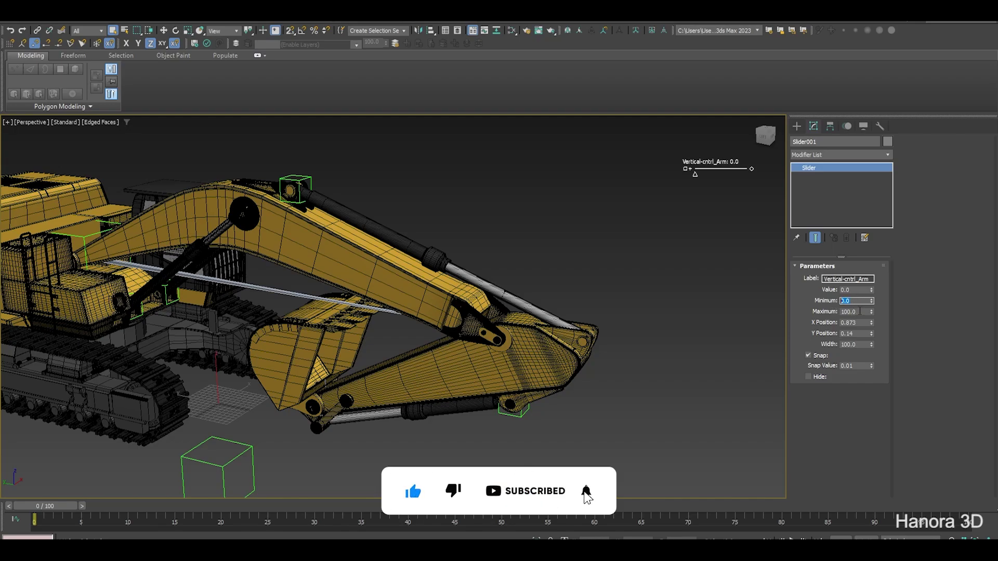
left_click(859, 312)
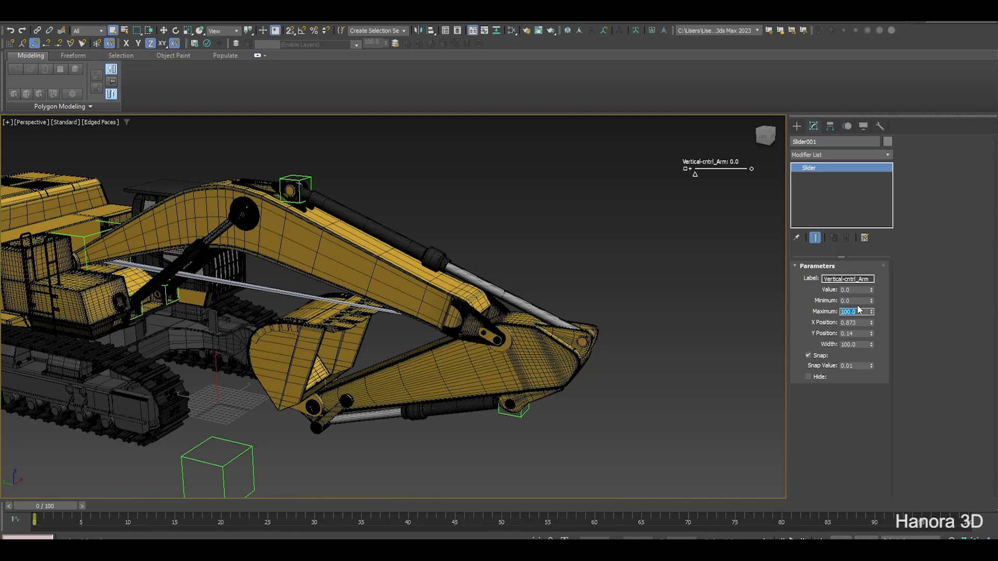
left_click(857, 290)
- Select Dummy001 below the bucket and test-move it up and down to swing the arm
mouse_move(410, 378)
middle_mouse_down()
mouse_move(472, 348)
mouse_move(420, 210)
middle_mouse_up()
left_click(251, 319)
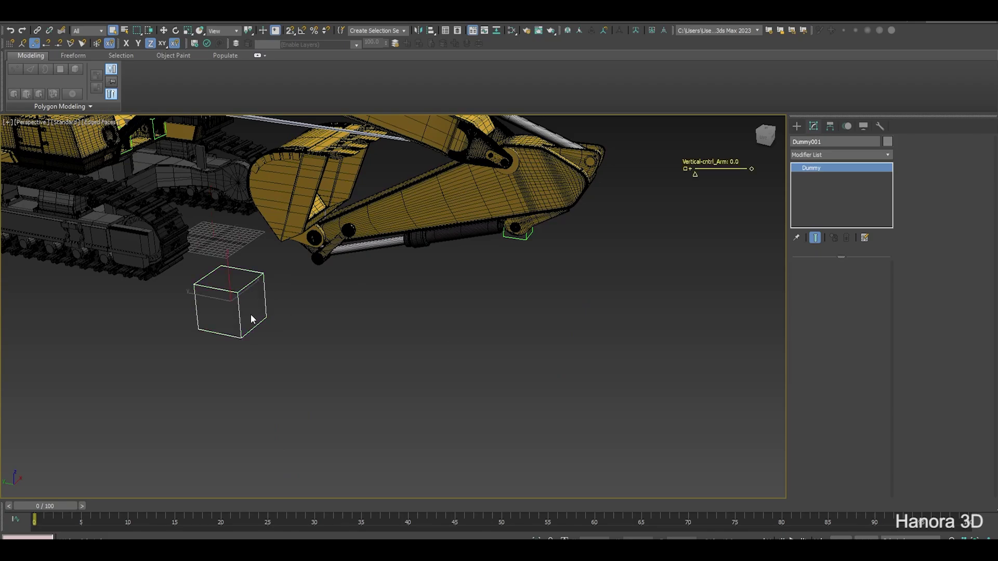
scroll(251, 319, "down", 5)
key("w")
scroll(312, 338, "up", 5)
middle_click_drag(333, 343, 380, 357)
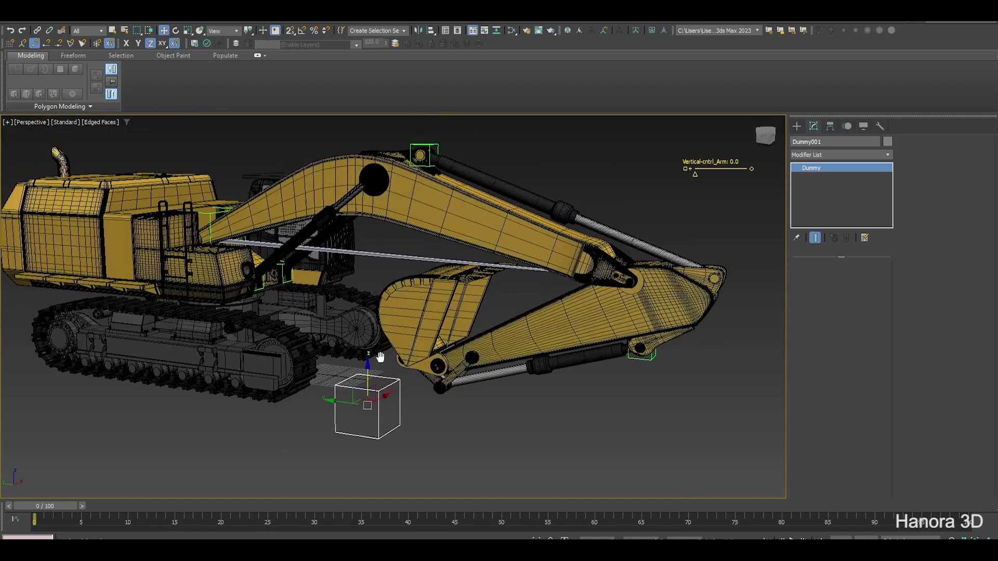
mouse_move(368, 367)
left_mouse_down()
mouse_move(363, 185)
mouse_move(364, 367)
left_mouse_up()
middle_click_drag(401, 304, 403, 325)
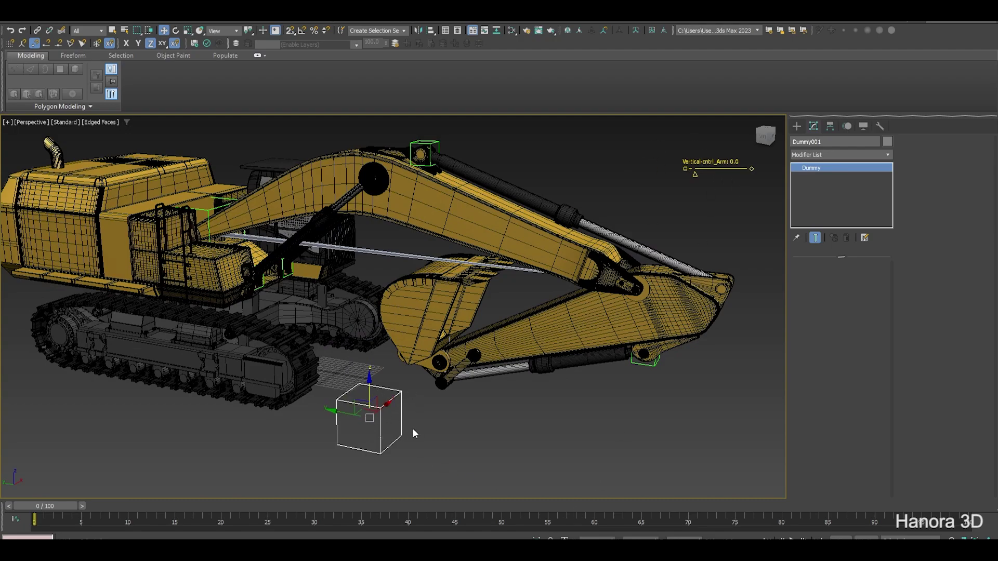
- Pair Dummy001's Transform > Position > Z Position with Slider001's Object value in Wire Parameters
right_click(388, 388)
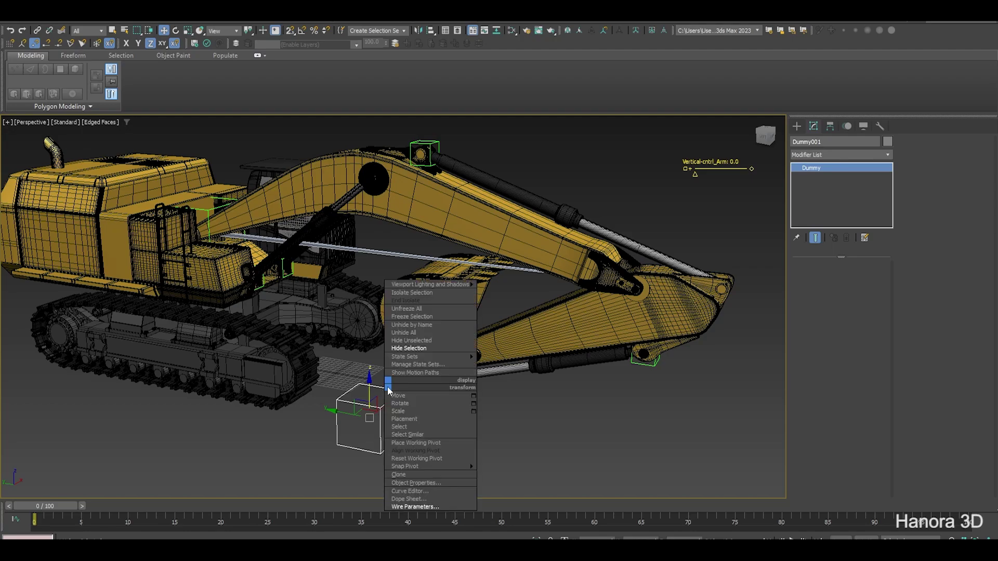
left_click(429, 507)
left_click(337, 421)
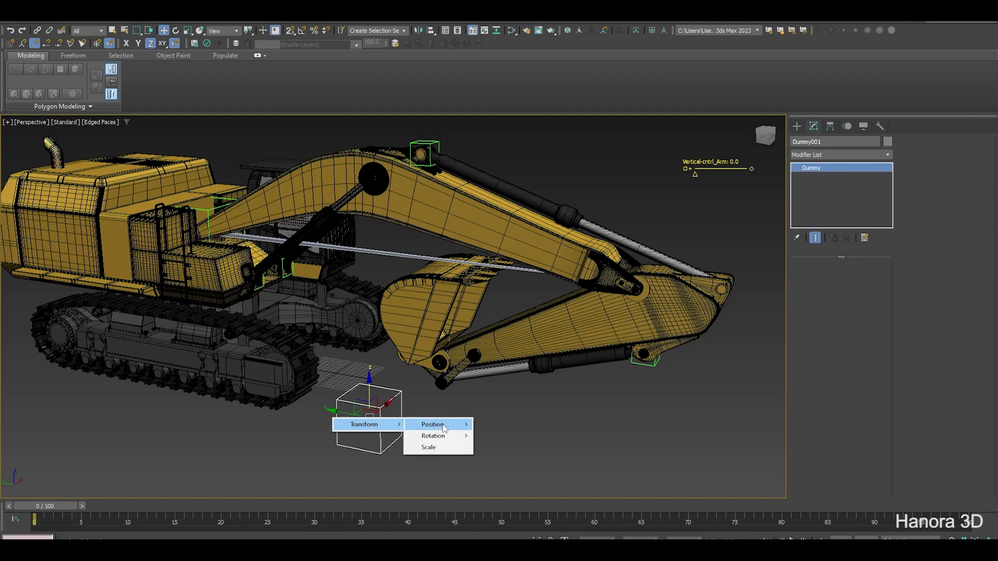
mouse_move(434, 424)
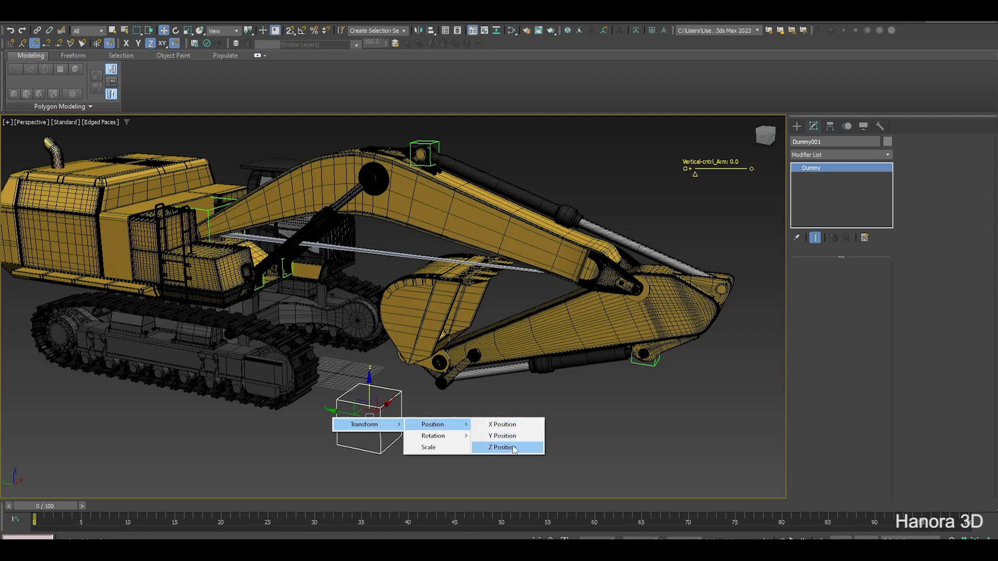
left_click(513, 448)
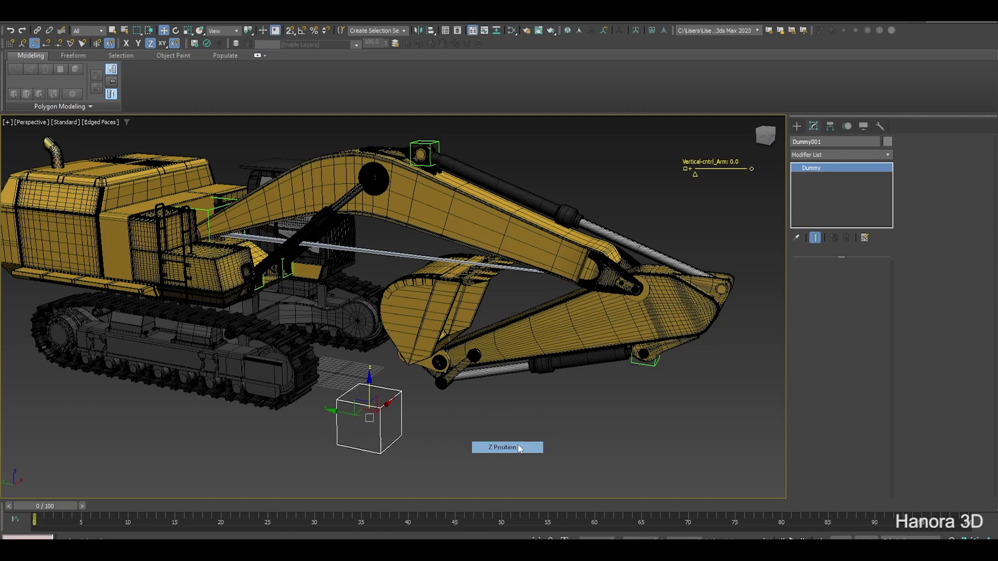
left_click(686, 167)
mouse_move(683, 182)
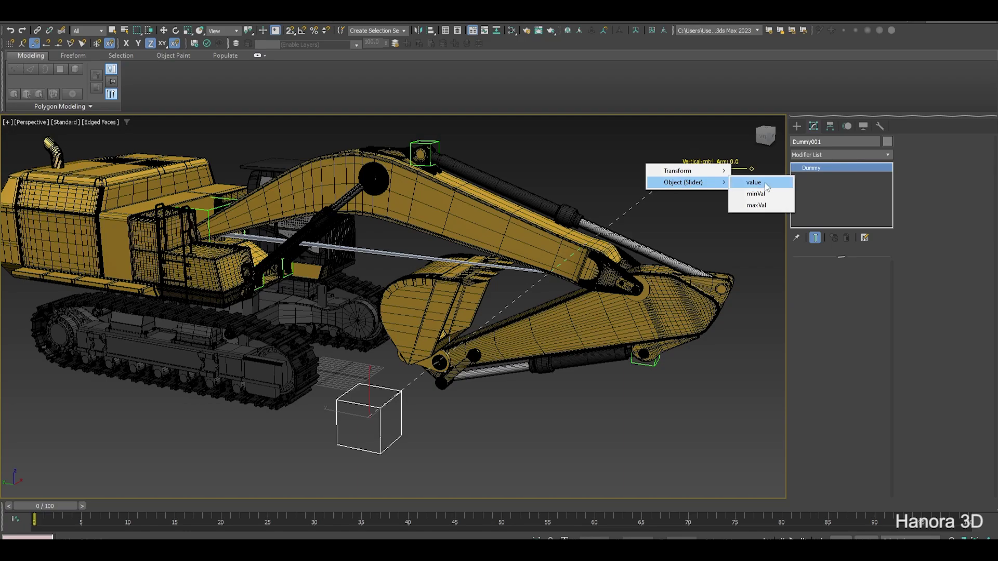
left_click(761, 183)
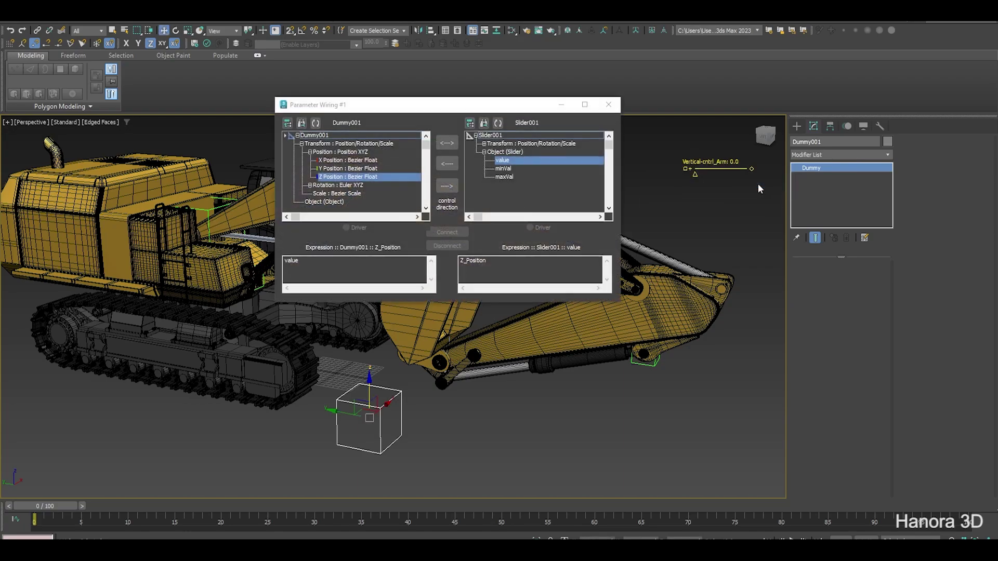
- Connect a one-way wire so Slider001 drives Dummy001's Z Position, then minimize the wiring window
mouse_move(455, 104)
left_mouse_down()
mouse_move(387, 123)
mouse_move(367, 142)
left_mouse_up()
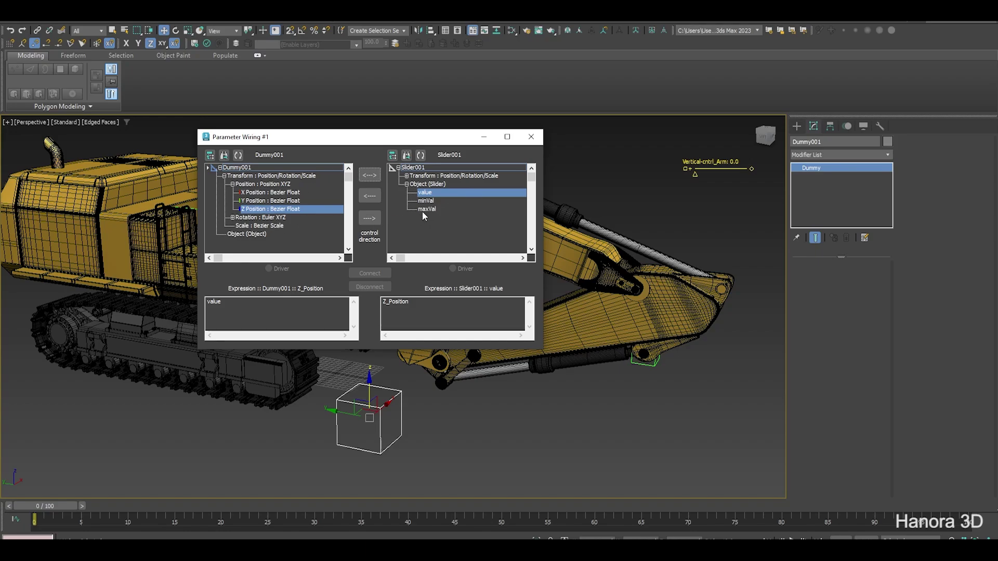
left_click(376, 195)
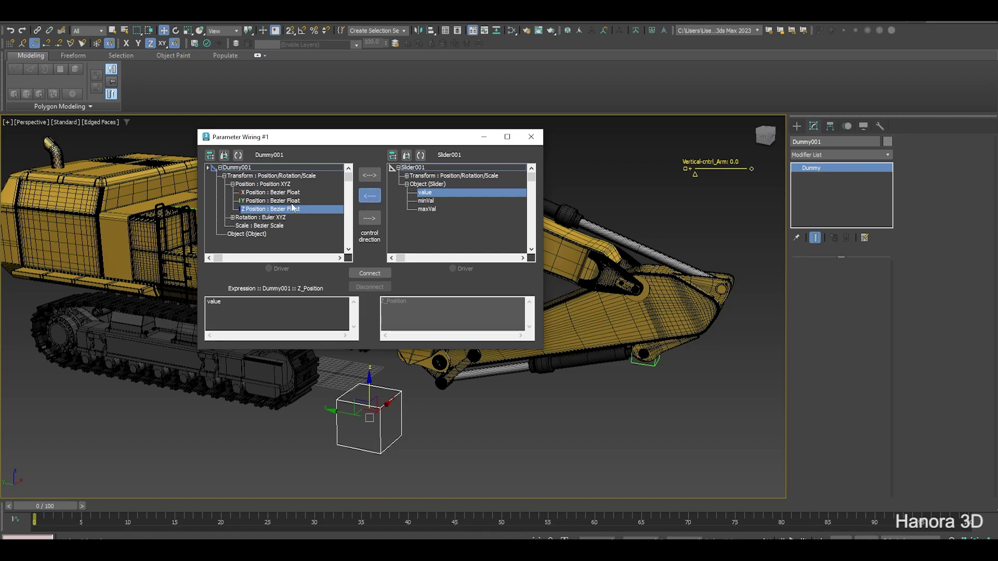
left_click(373, 275)
mouse_move(436, 137)
left_mouse_down()
mouse_move(298, 93)
mouse_move(255, 39)
left_mouse_up()
middle_click_drag(527, 259, 548, 254)
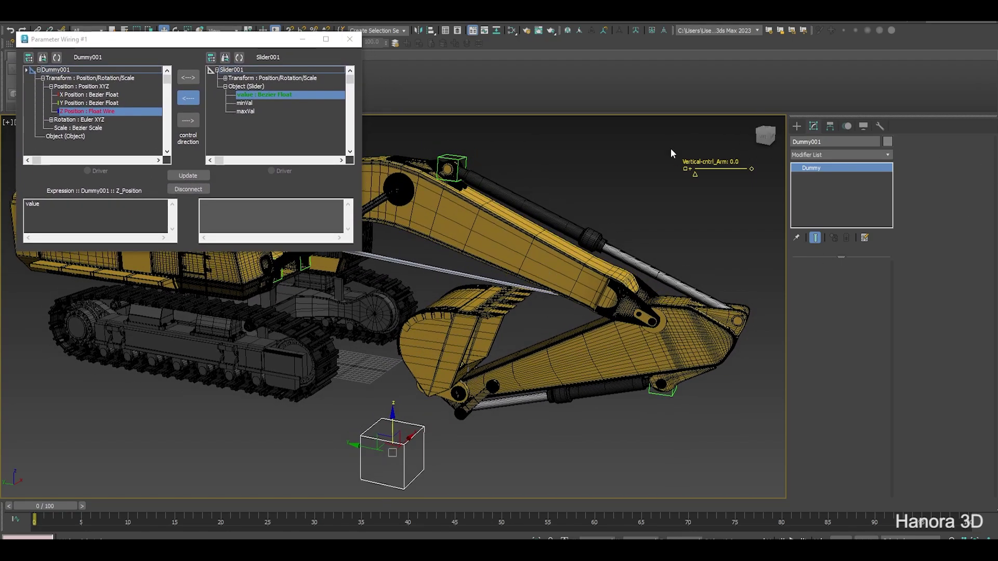
left_click(674, 152)
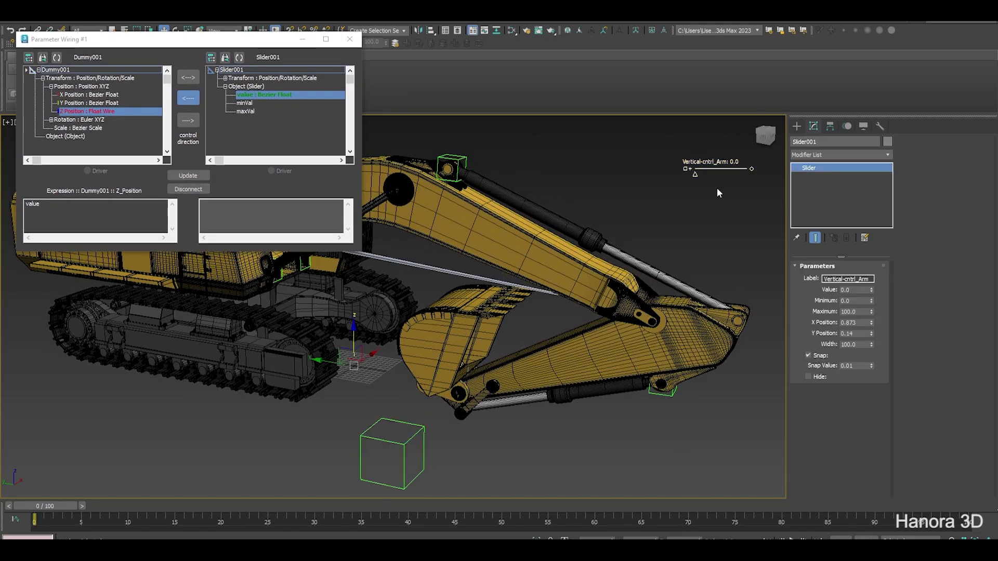
left_click(303, 40)
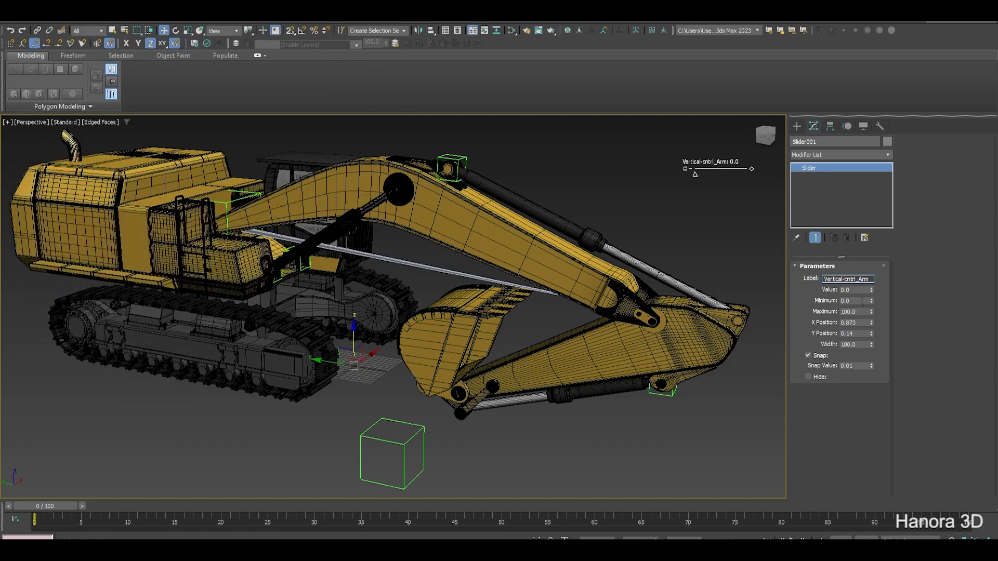
- Rename the slider label to 'Vertical_cntrl_Arm', replacing the hyphen with an underscore
key("BackSpace")
type("_")
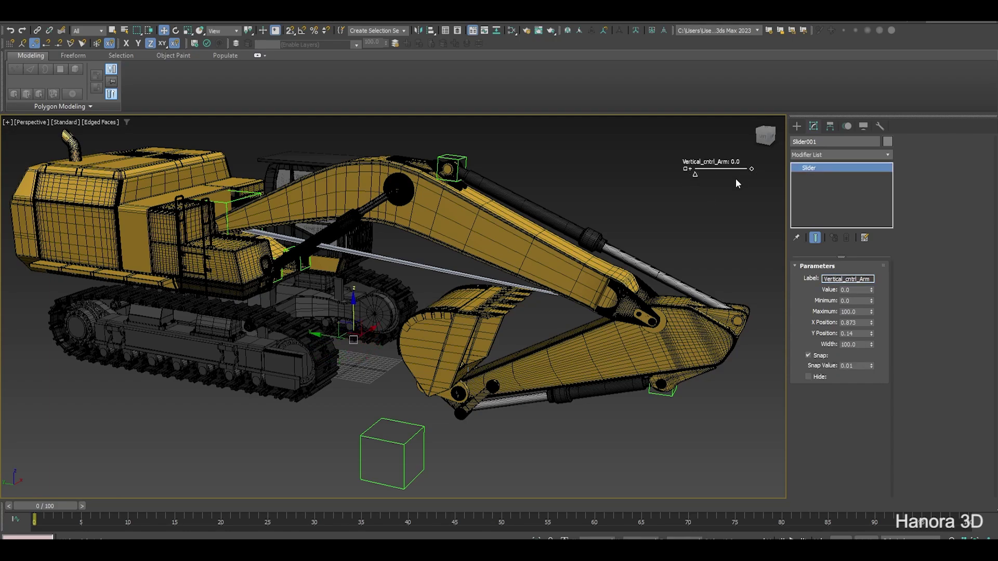
mouse_move(735, 179)
middle_mouse_down("alt")
mouse_move(705, 174)
mouse_move(664, 189)
mouse_move(694, 204)
middle_mouse_up("alt")
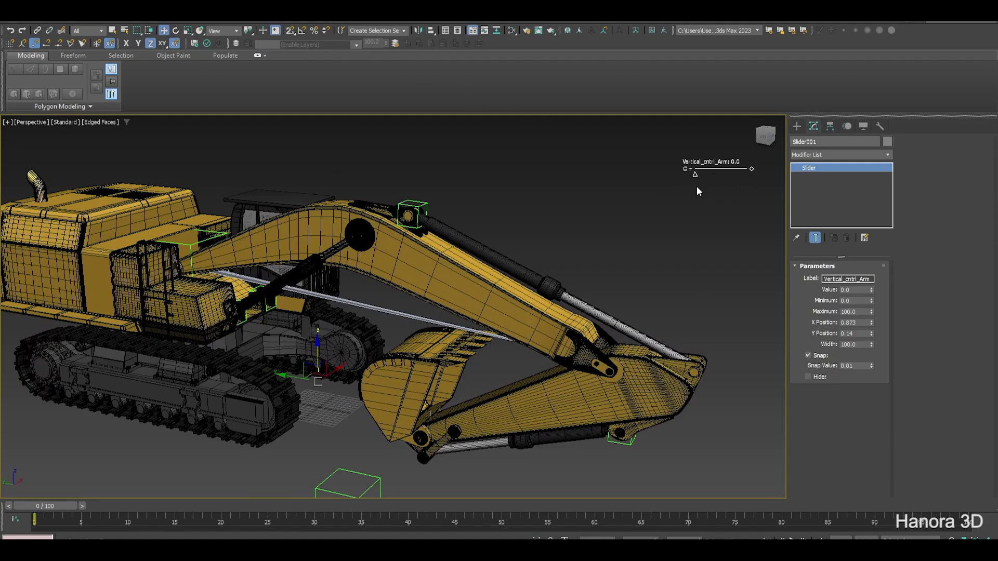
- Test Slider001 in Select and Manipulate mode, raising the arm and returning it to 0.0
left_click(264, 31)
middle_click_drag(738, 188, 687, 178)
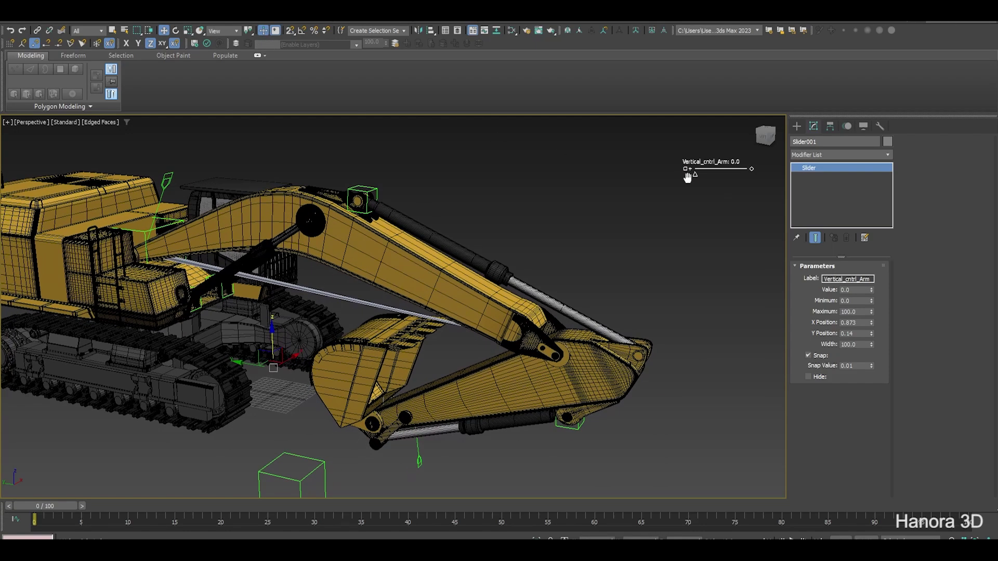
mouse_move(696, 174)
left_mouse_down()
mouse_move(753, 173)
mouse_move(695, 173)
left_mouse_up()
mouse_move(695, 174)
left_mouse_down()
mouse_move(720, 174)
mouse_move(675, 172)
mouse_move(728, 170)
left_mouse_up()
left_click_drag(701, 169, 685, 170)
left_click(854, 300)
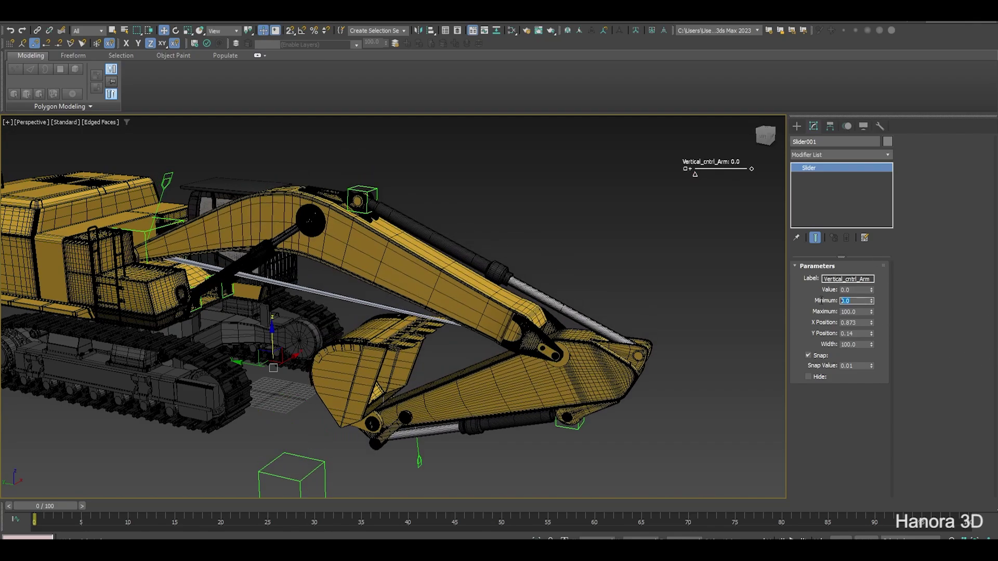
left_click(863, 312)
key("Return")
- Set the Vertical_cntrl_Arm slider's Minimum to 65 and Maximum to 500
left_click_drag(696, 175, 686, 169)
double_click(861, 301)
type("65")
key("Return")
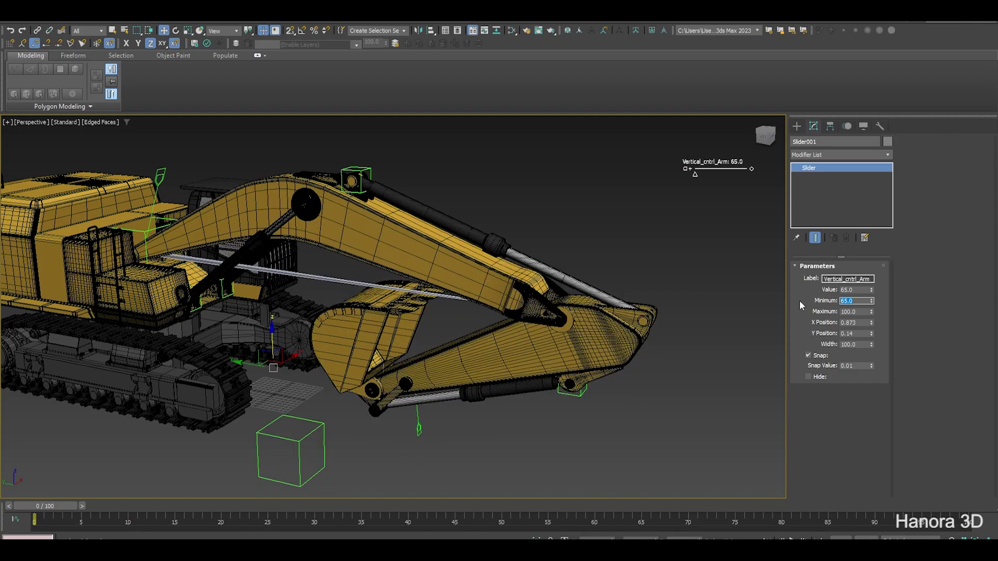
left_click(861, 312)
type("5")
type("00")
- Drag the slider between 65 and 500 to test raising and lowering the arm
left_click_drag(694, 175, 750, 170)
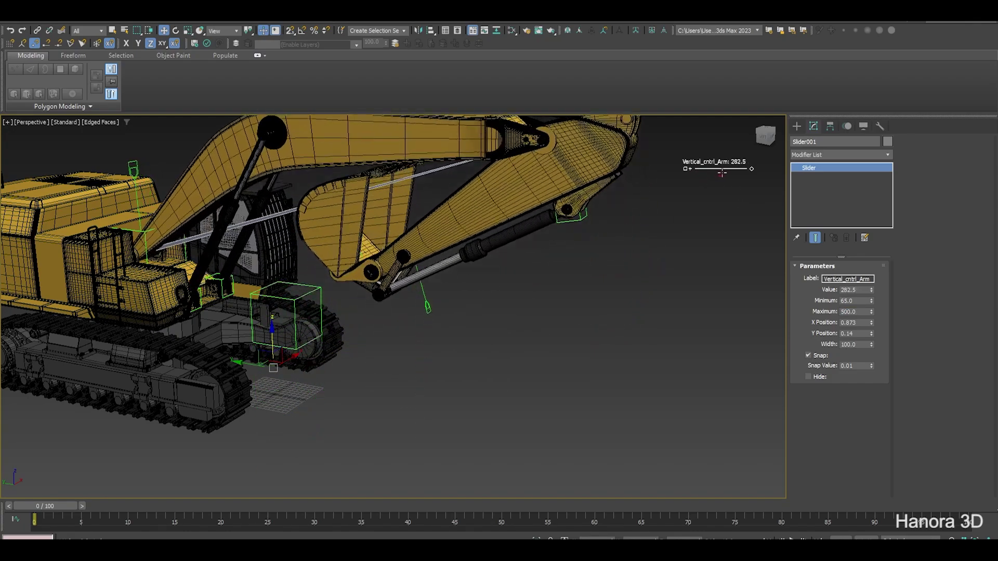
scroll(647, 221, "down", 5)
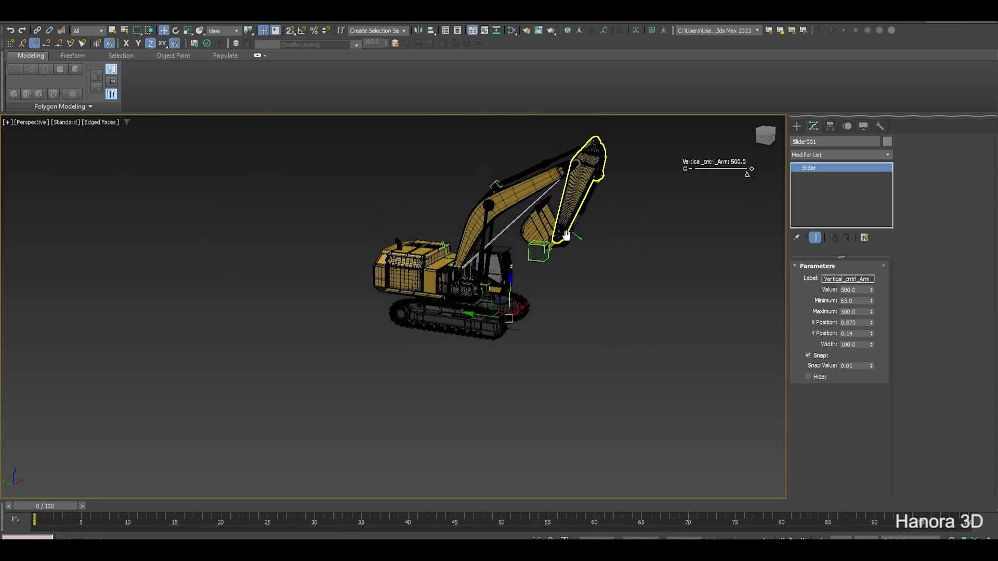
middle_click_drag(754, 125, 468, 217)
scroll(212, 328, "up", 5)
scroll(312, 305, "down", 2)
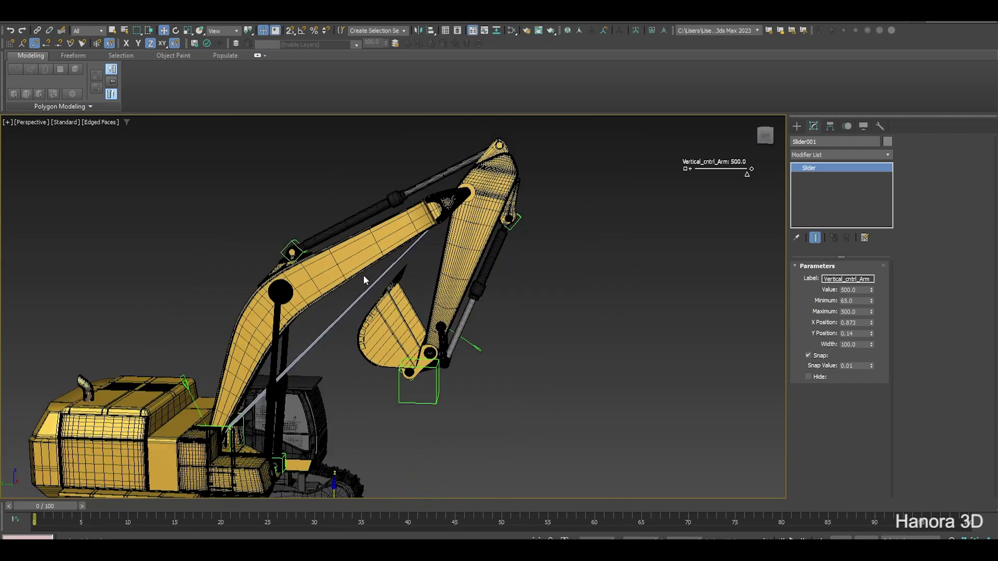
left_click_drag(743, 174, 695, 174)
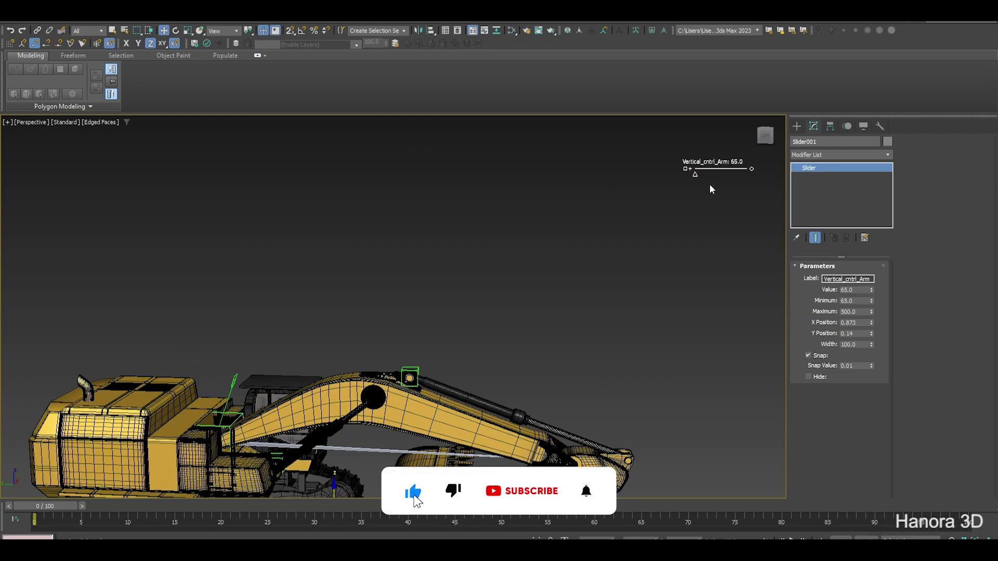
left_click_drag(695, 174, 749, 181)
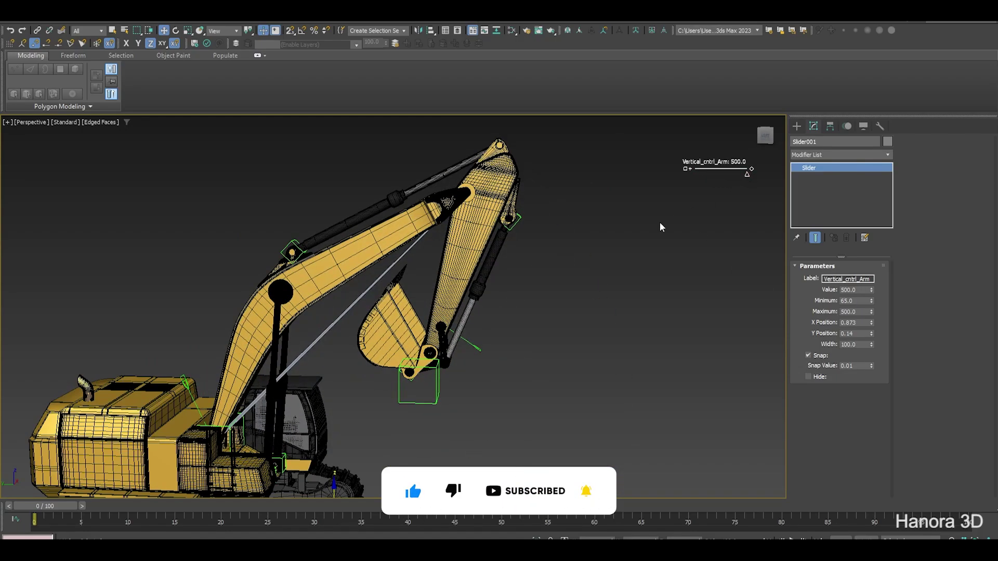
middle_click_drag(661, 227, 598, 288)
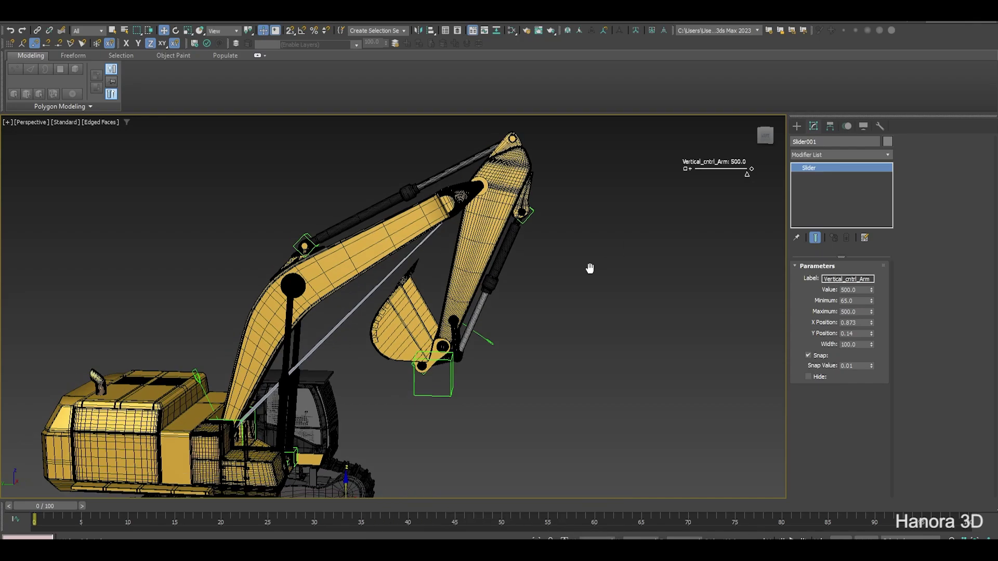
- Restrict movement to the Y axis with F6 and start creating another slider manipulator
key("F6")
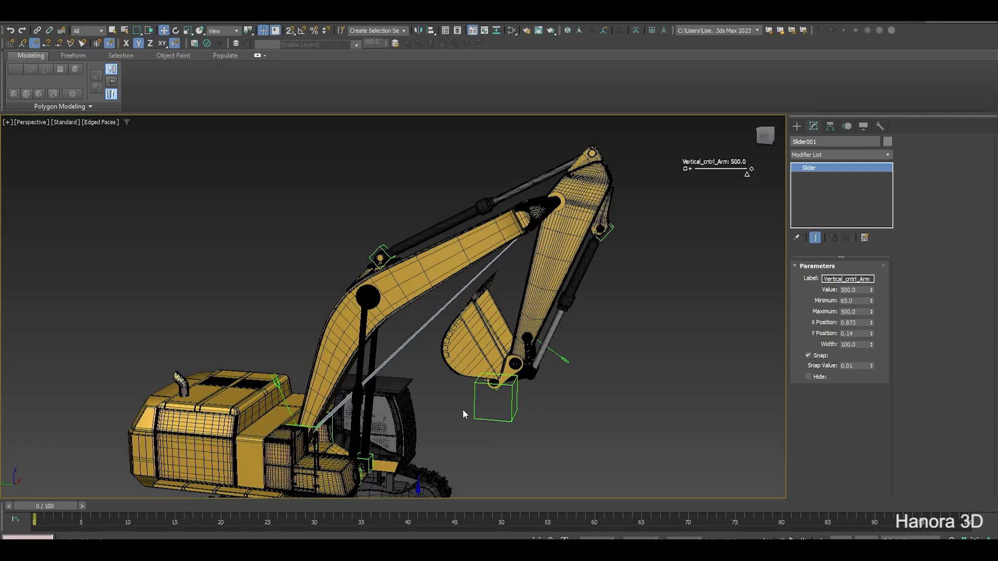
left_click(798, 126)
left_click(815, 208)
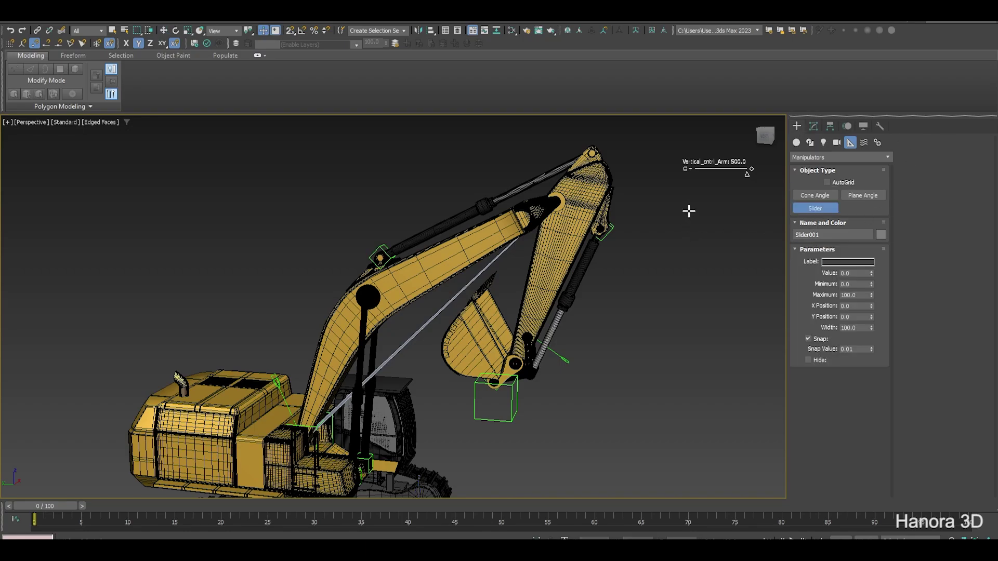
- Place Slider002 below the first slider and select the bucket dummy
left_click(689, 212)
right_click(546, 427)
left_click_drag(496, 435, 501, 445)
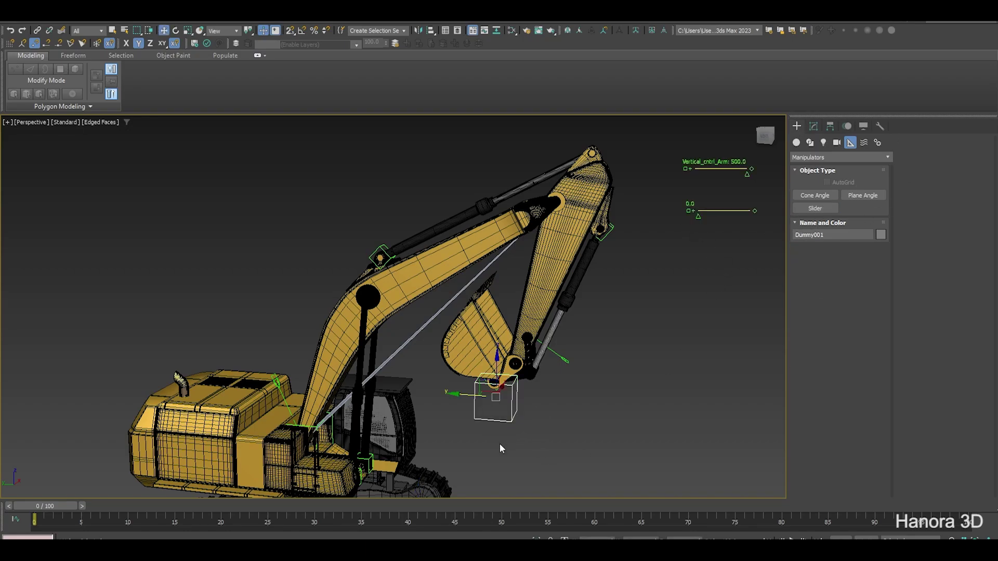
- Pair Dummy001's Y Position with Slider002's value in Wire Parameters
right_click(511, 414)
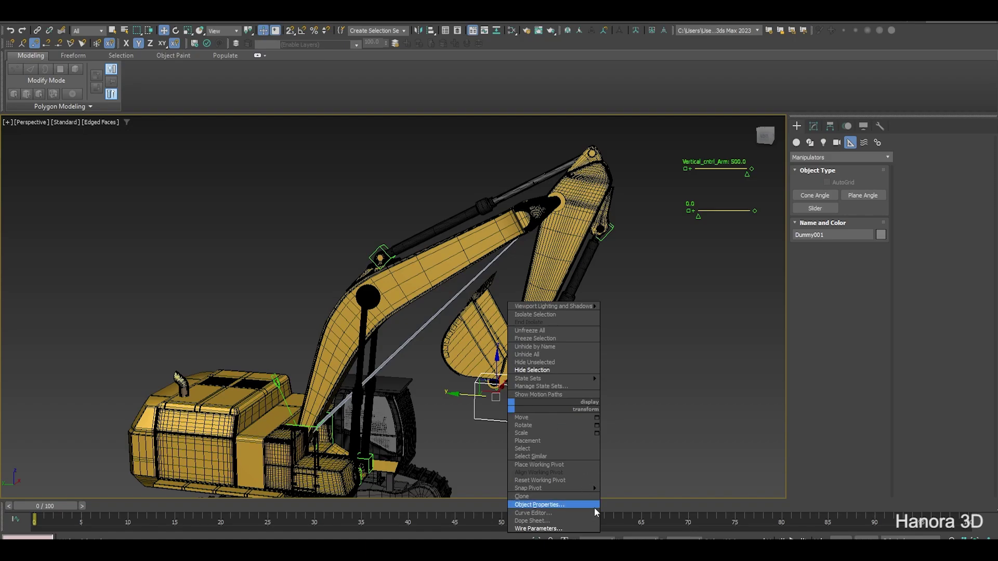
left_click(550, 529)
mouse_move(491, 404)
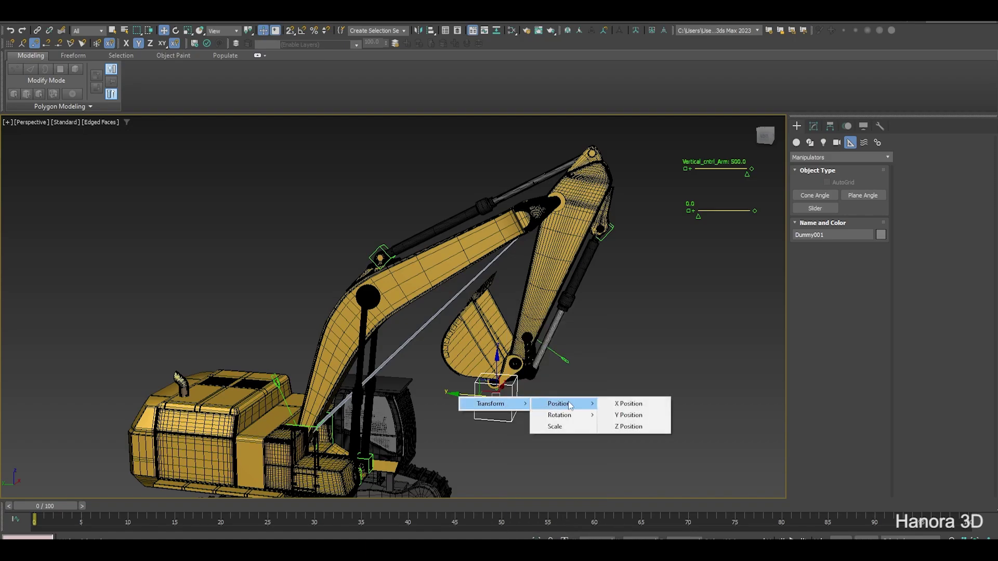
left_click(649, 413)
scroll(563, 395, "down", 5)
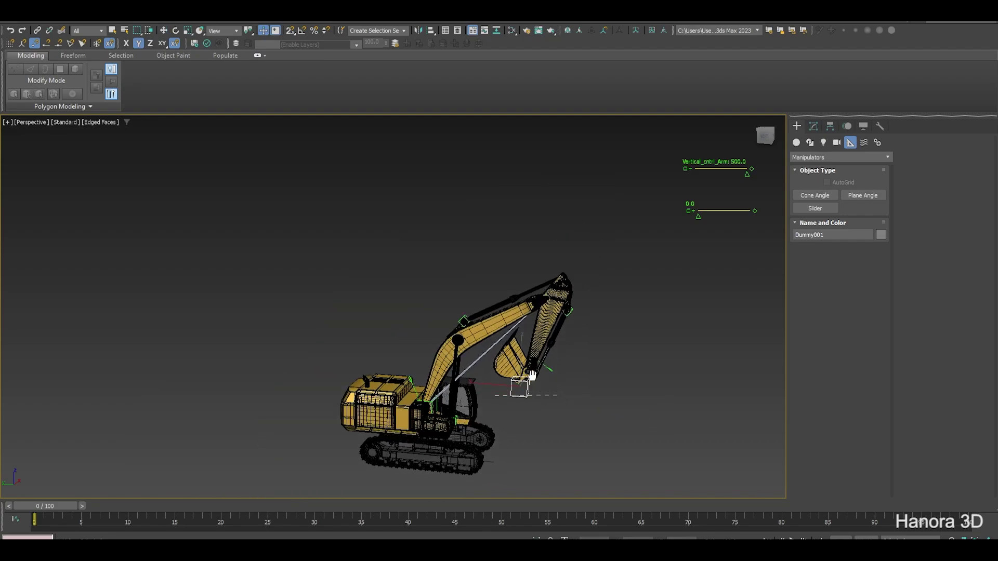
scroll(624, 339, "up", 3)
left_click(692, 210)
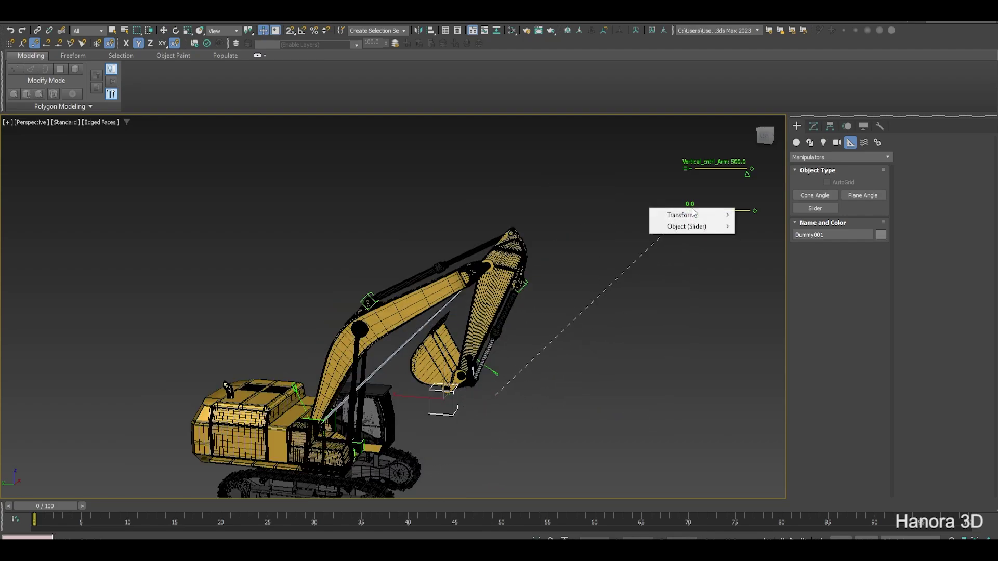
mouse_move(687, 226)
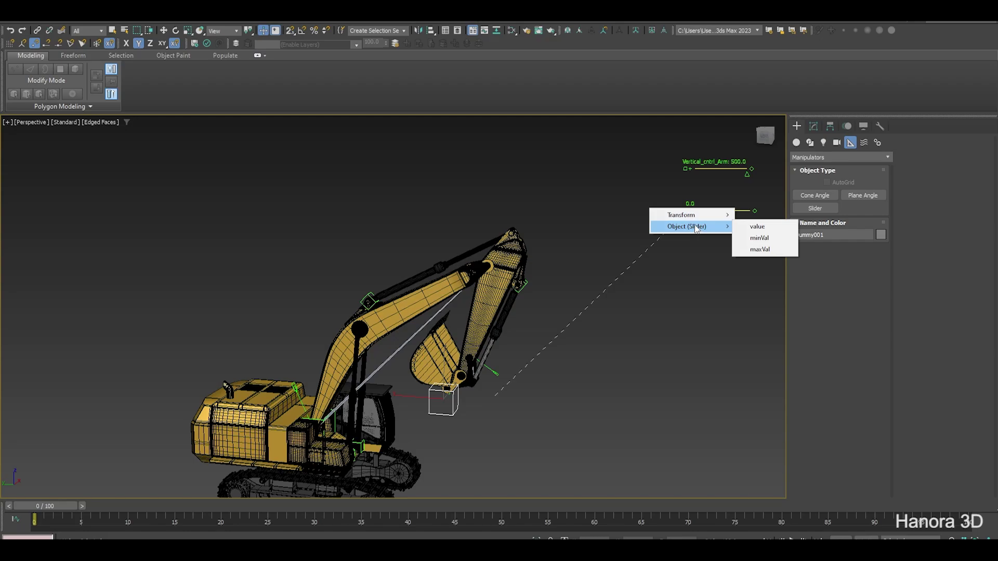
left_click(758, 226)
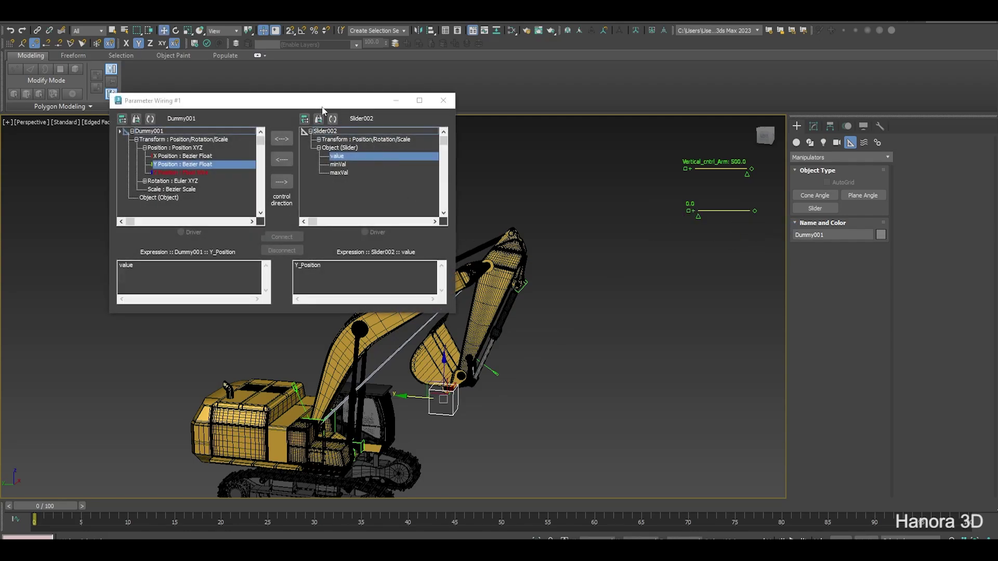
- Connect a one-way wire so Slider002's value drives Dummy001's Y Position
left_click_drag(322, 109, 345, 109)
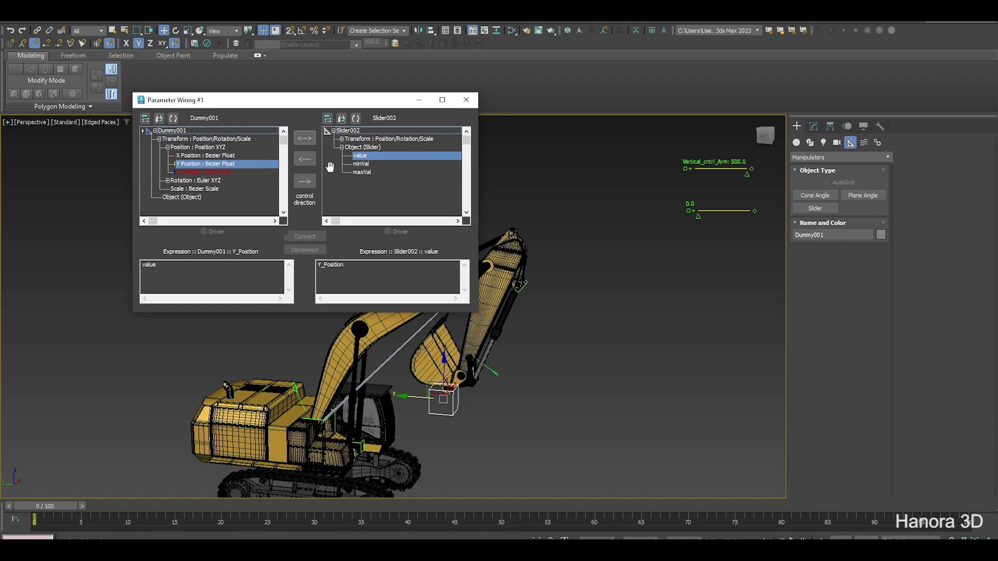
left_click(305, 158)
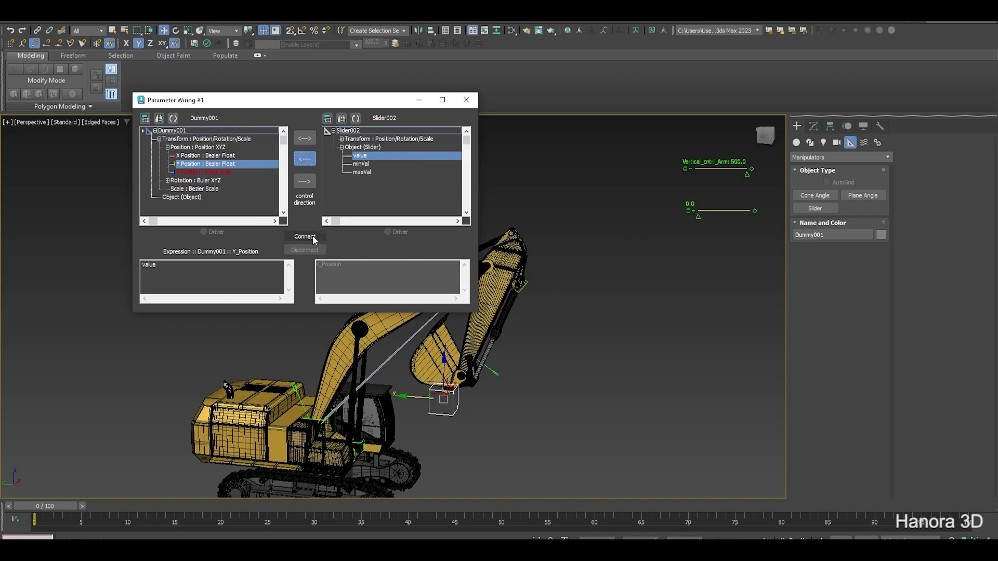
left_click(307, 236)
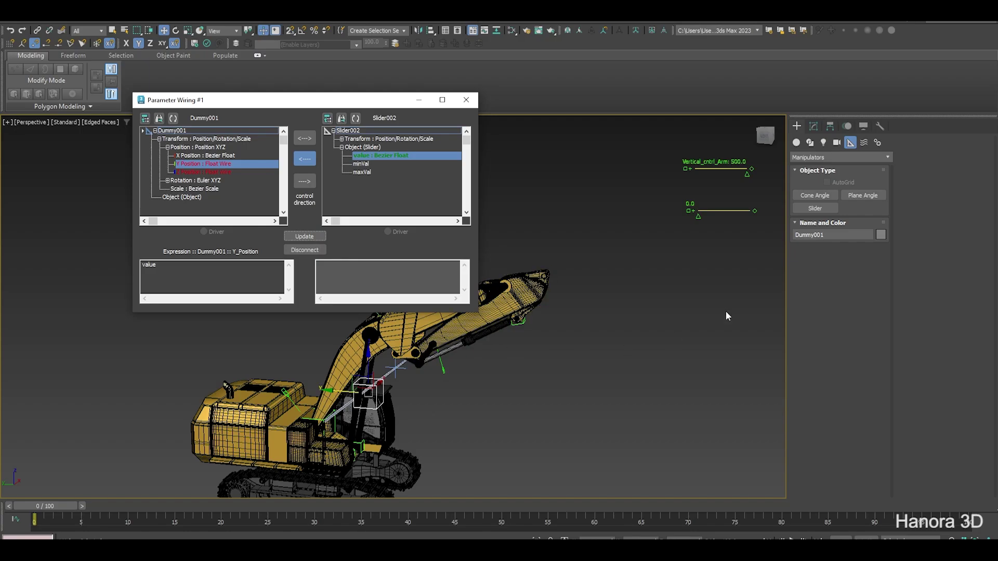
- Minimize the wiring window and select Slider002 to show its parameters
left_click_drag(747, 173, 693, 172)
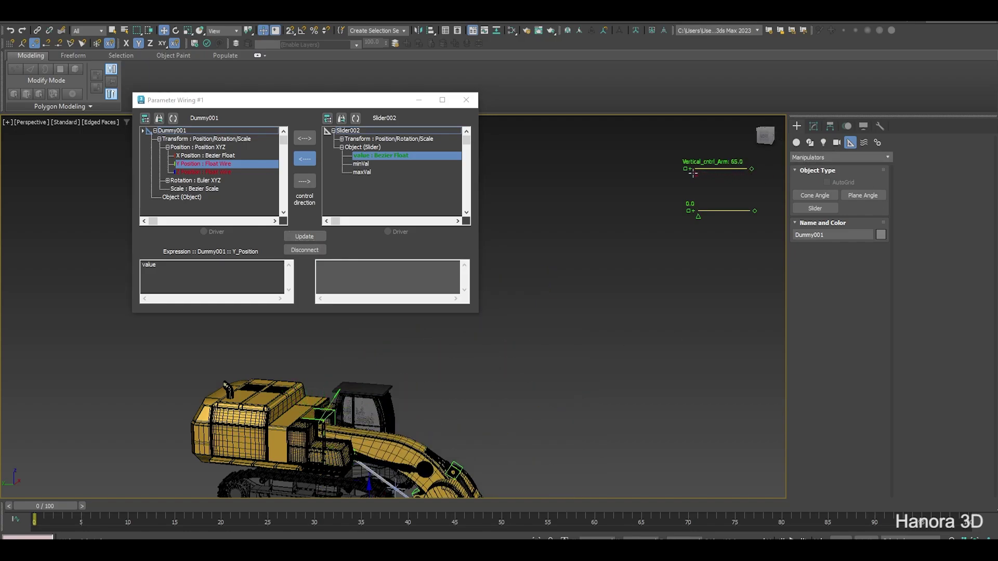
scroll(584, 263, "down", 3)
left_click(419, 100)
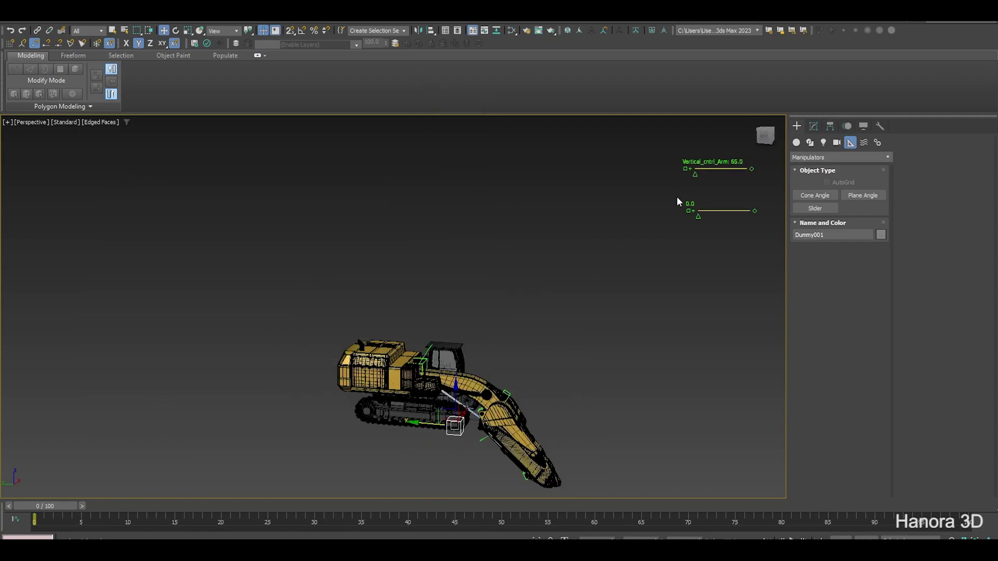
left_click(690, 208)
left_click(814, 127)
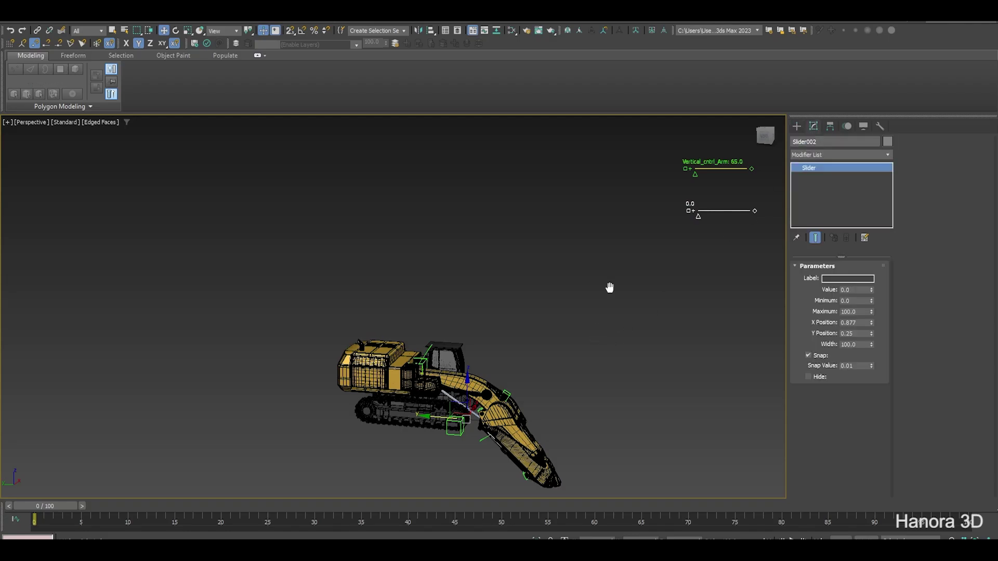
- Reselect Slider002 while orbiting the view around the excavator
key("z")
scroll(528, 381, "down", 2)
left_click(527, 374)
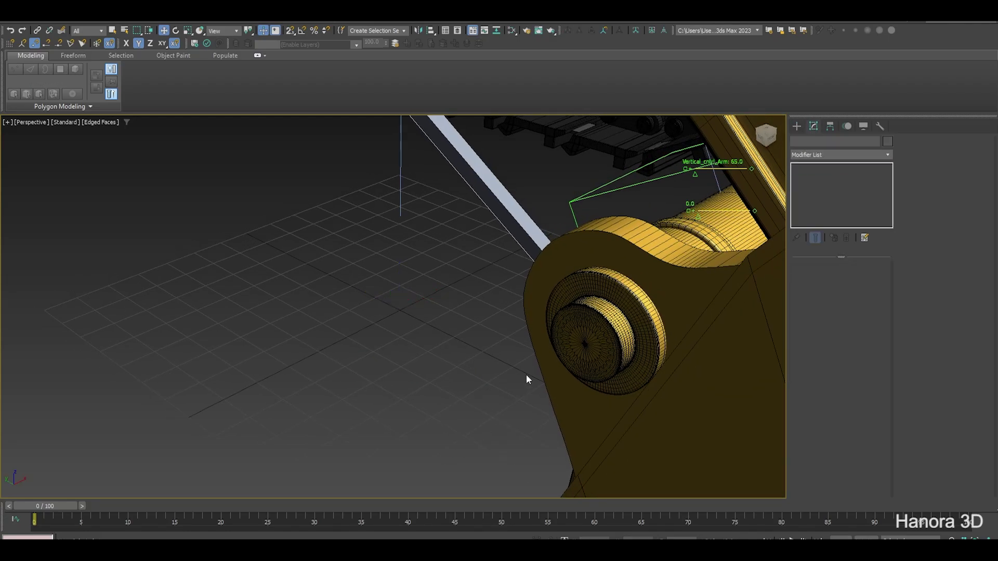
scroll(535, 305, "down", 5)
scroll(575, 299, "down", 2)
middle_click_drag(575, 301, 596, 299, "alt")
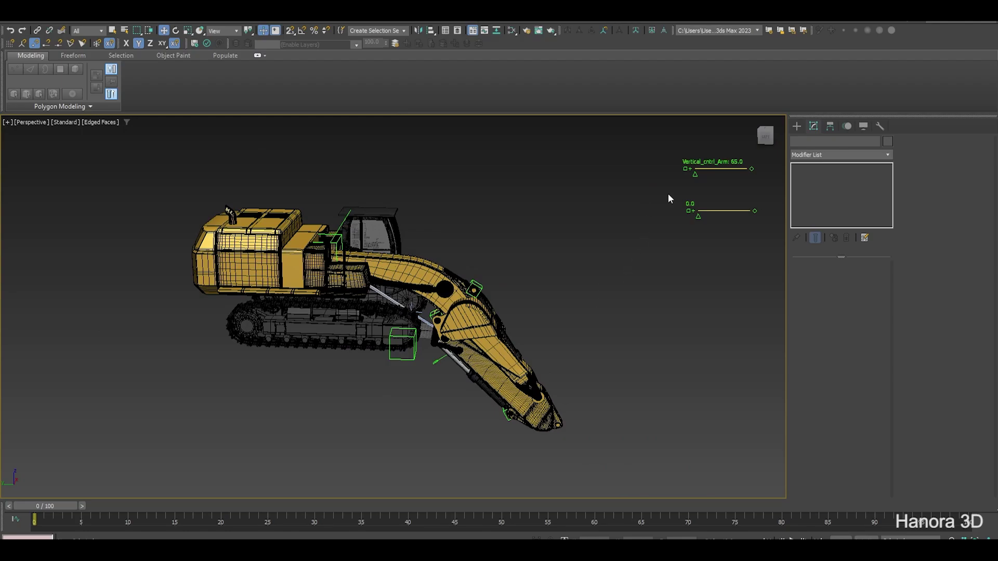
left_click(697, 210)
middle_click_drag(696, 281, 572, 332, "alt")
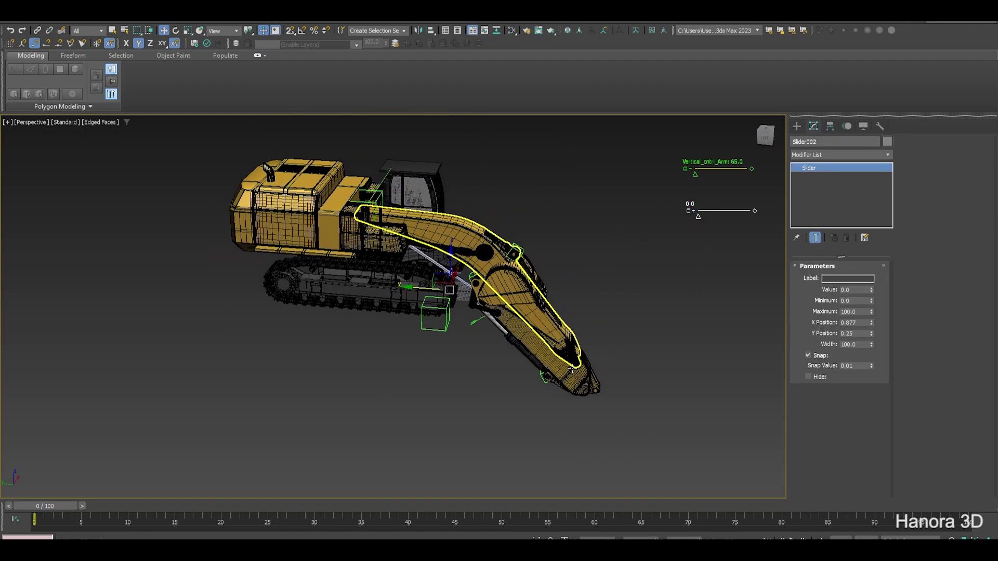
- Set Slider002's Minimum to -850 and Maximum to -237
left_click(860, 300)
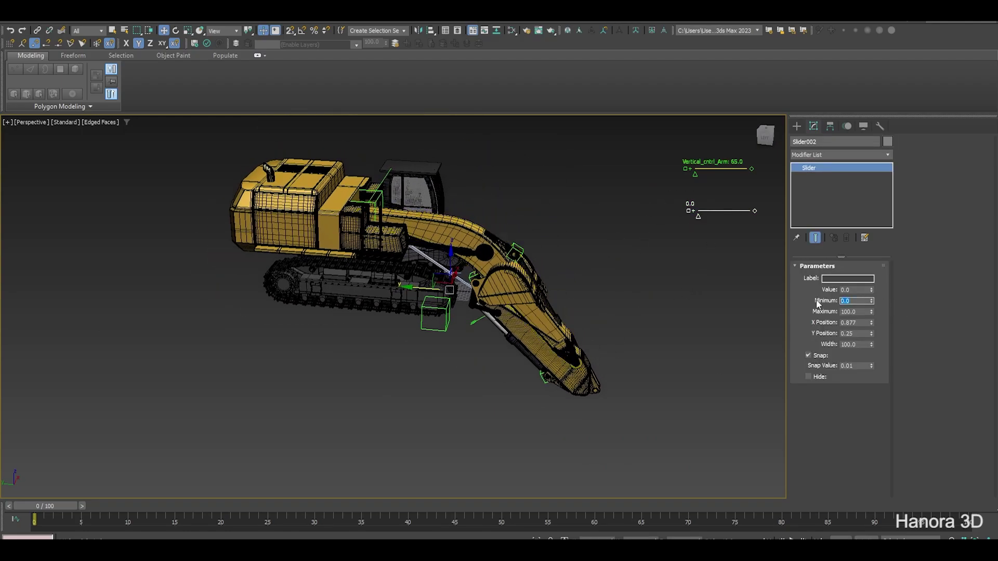
type("-850")
key("Return")
key("Tab")
type("-")
key("Return")
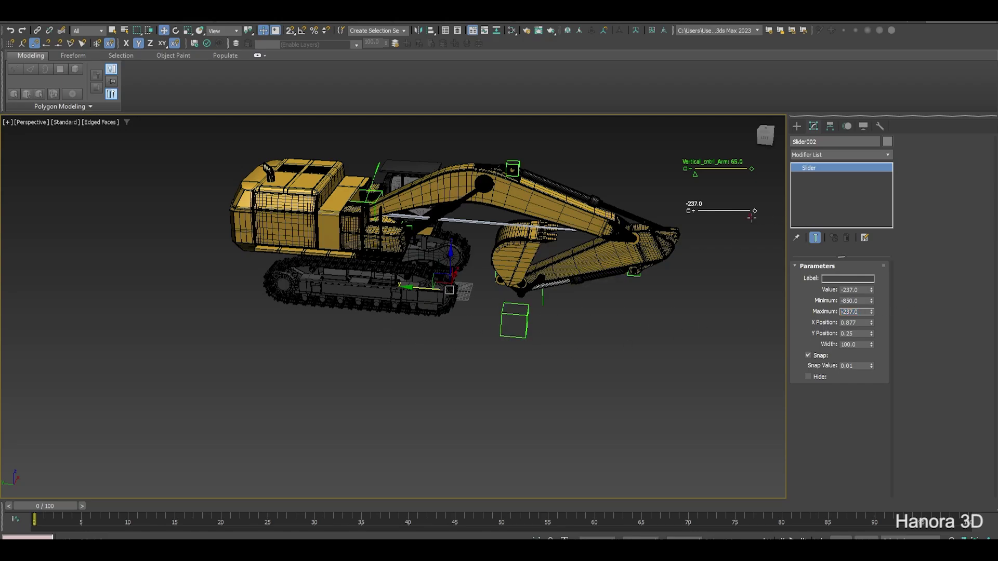
- Drag Slider002 to test the arm extending and folding, ending at -237
mouse_move(752, 217)
left_mouse_down()
mouse_move(694, 214)
mouse_move(757, 211)
left_mouse_up()
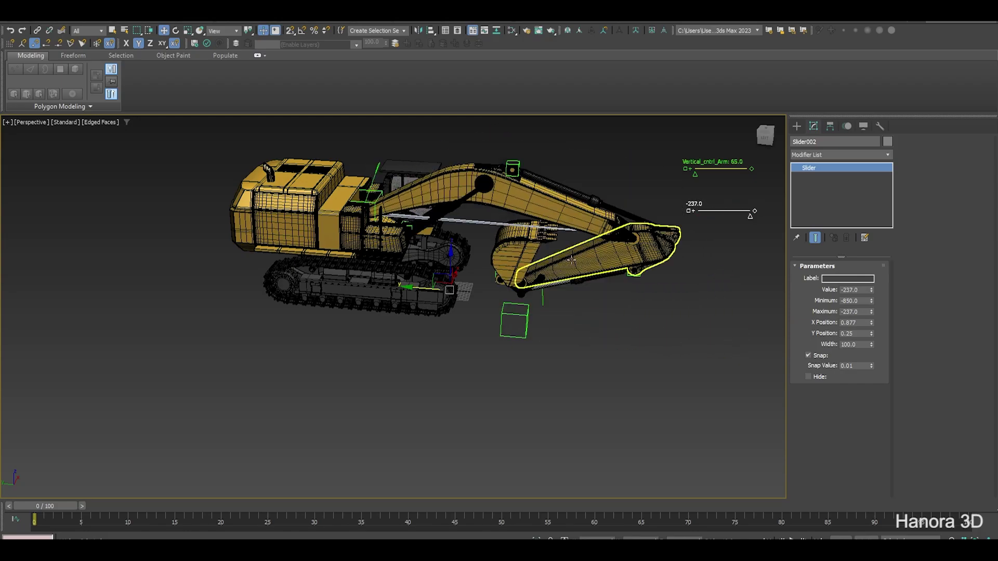
middle_click_drag(639, 190, 525, 280)
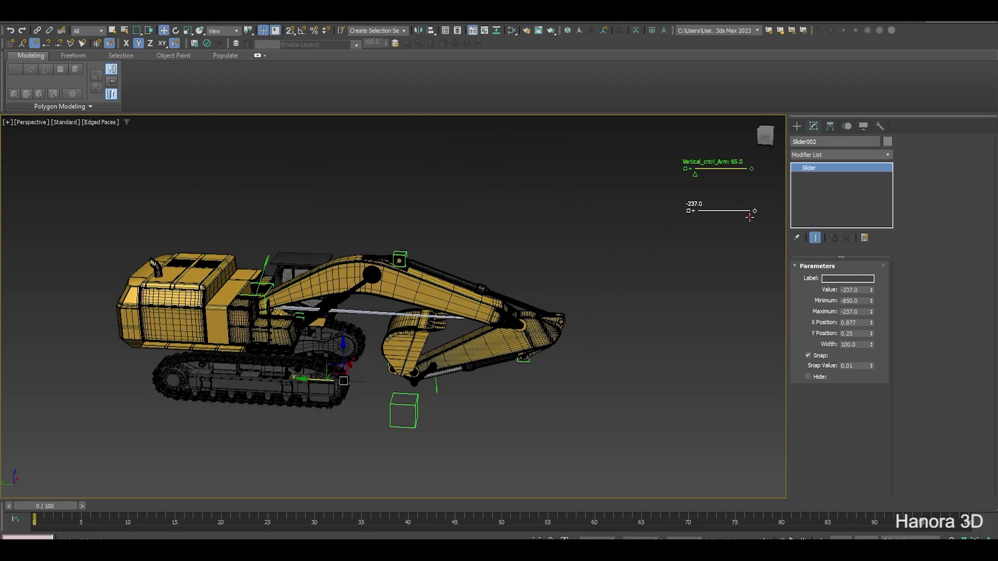
left_click_drag(750, 218, 682, 218)
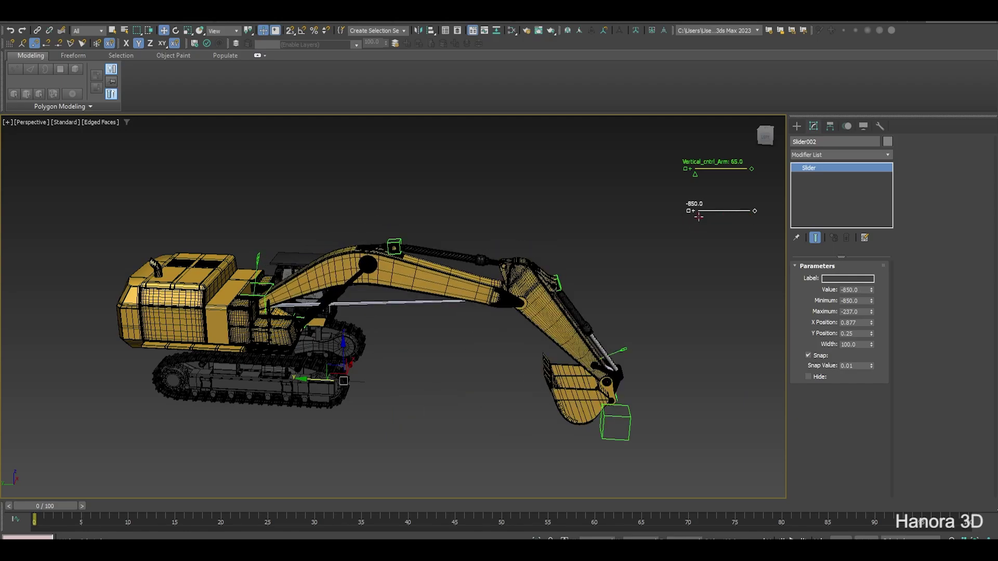
mouse_move(699, 216)
left_mouse_down()
mouse_move(757, 218)
mouse_move(694, 219)
left_mouse_up()
left_click_drag(704, 216, 755, 217)
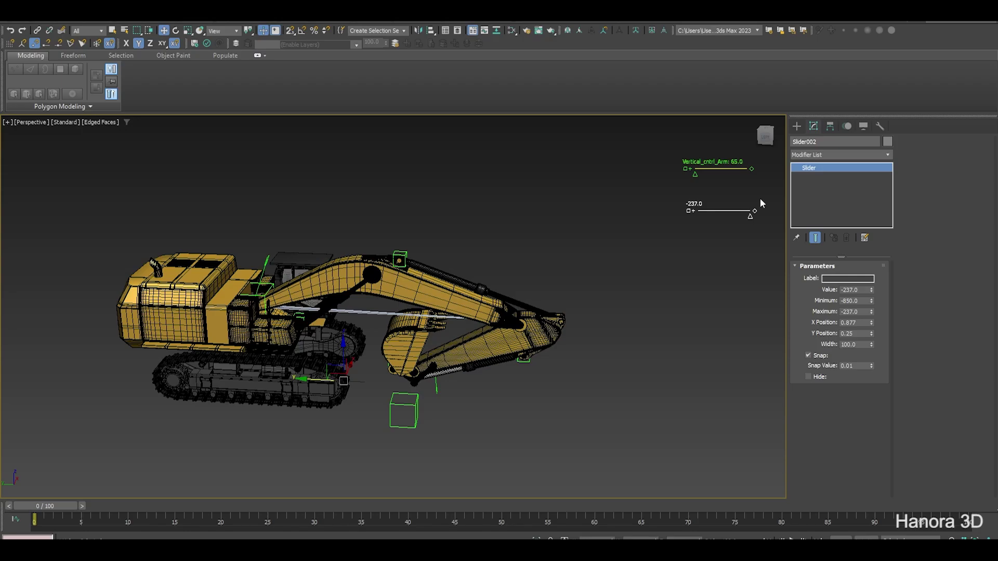
- Change Dummy001's Y_Position wire expression to -value and reset the slider's spinners to 0.0
key("alt+5")
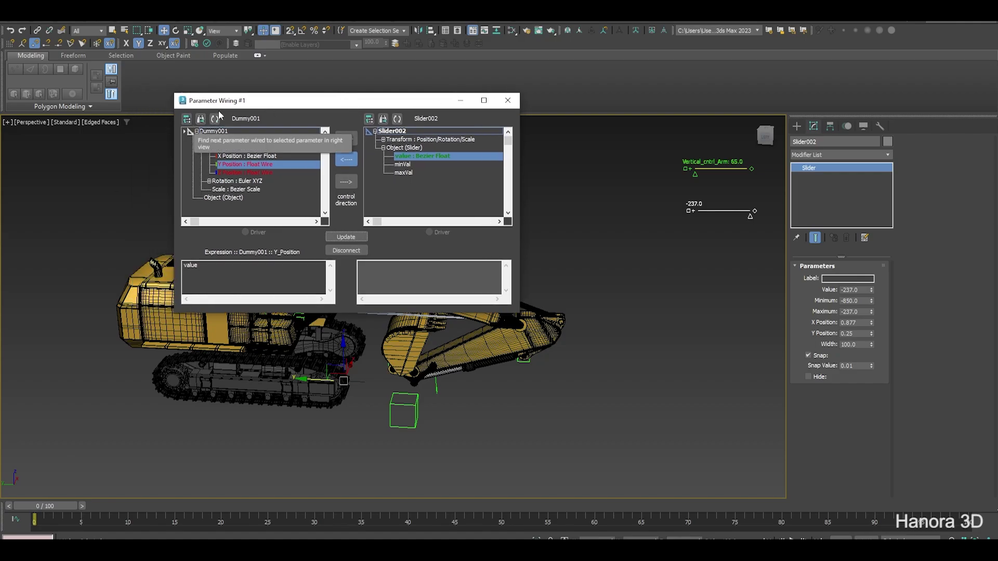
left_click(185, 266)
type("-")
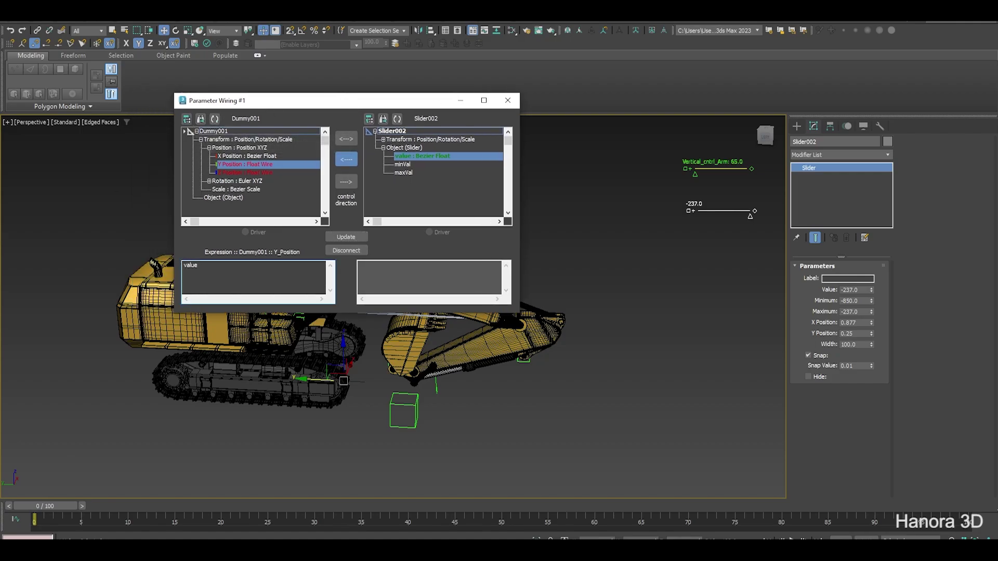
left_click(353, 238)
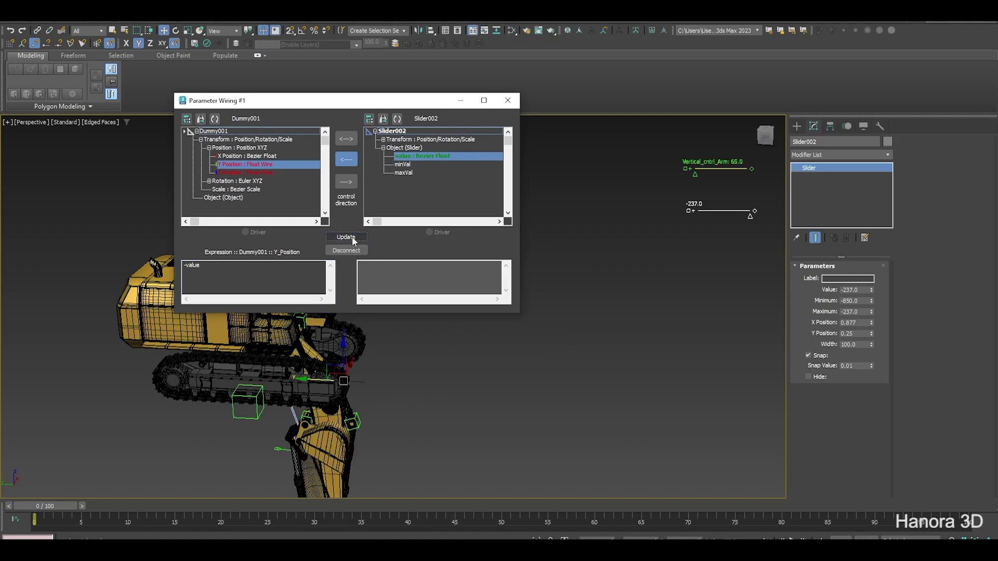
left_click(460, 100)
right_click(871, 290)
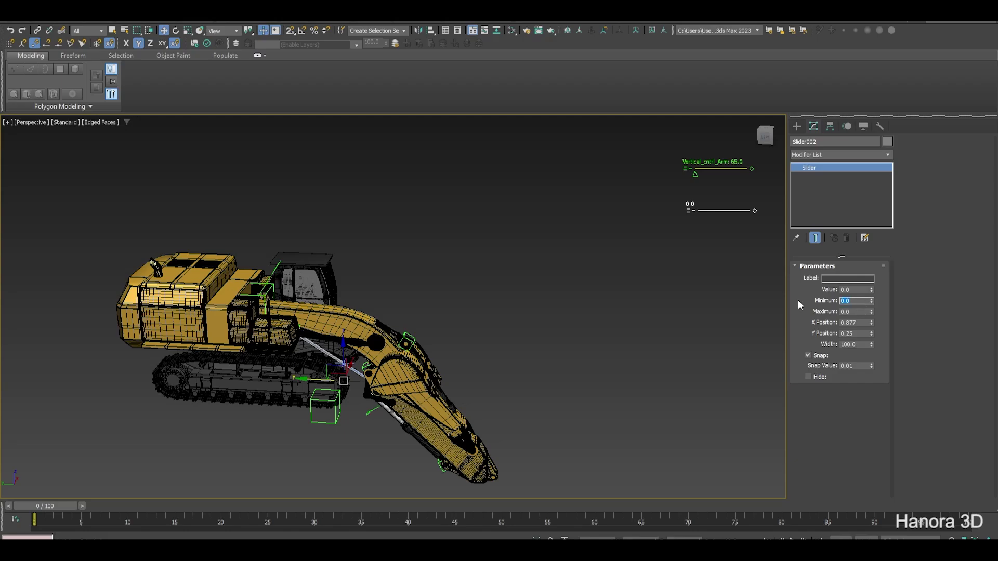
- Set Slider002's range to a minimum of 237 and a maximum of 850
type("2")
key("Return")
key("Tab")
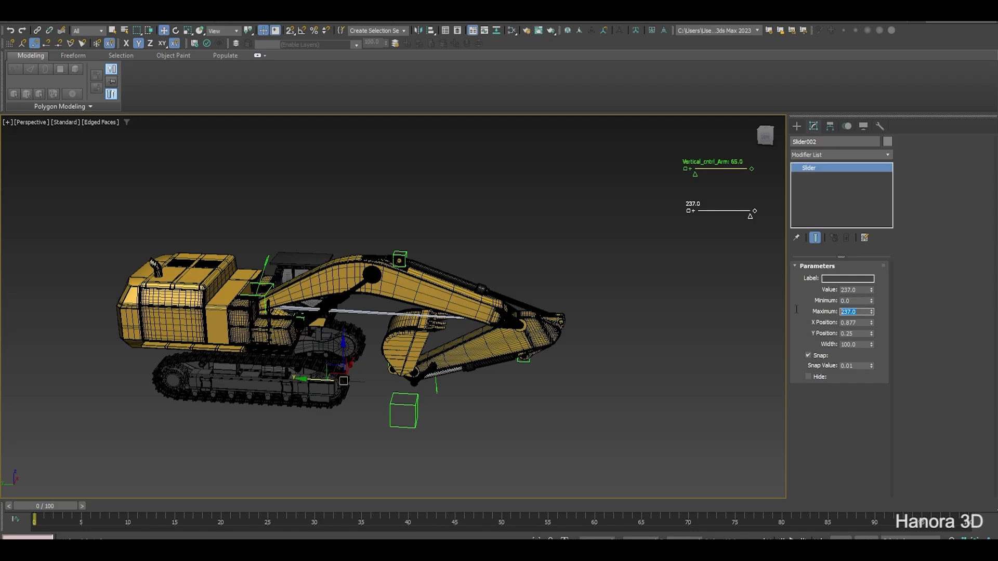
type("850")
key("Return")
left_click_drag(712, 216, 695, 217)
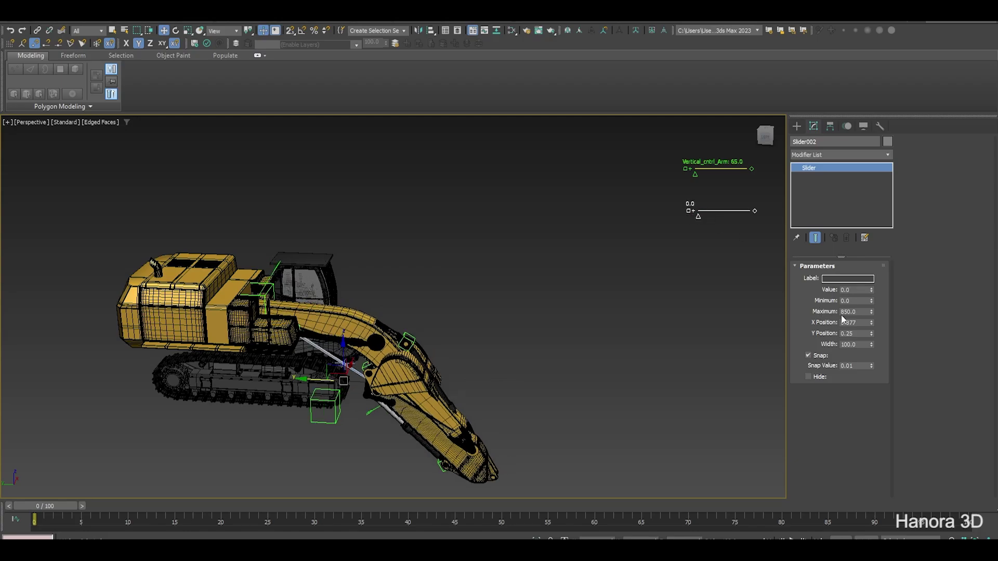
double_click(859, 302)
type("237")
key("Return")
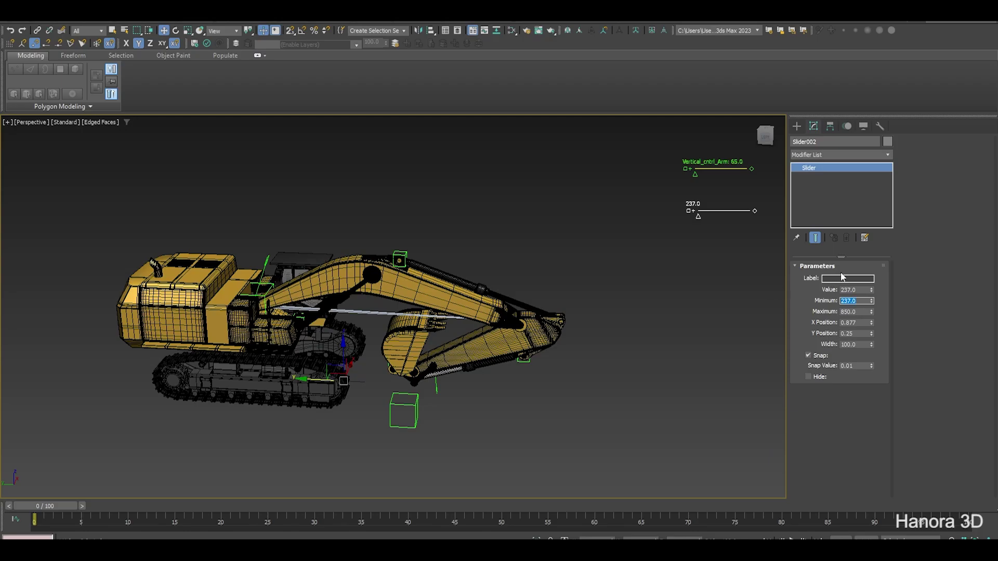
- Test the horizontal and vertical sliders, extending and raising the excavator arm
left_click_drag(698, 216, 751, 214)
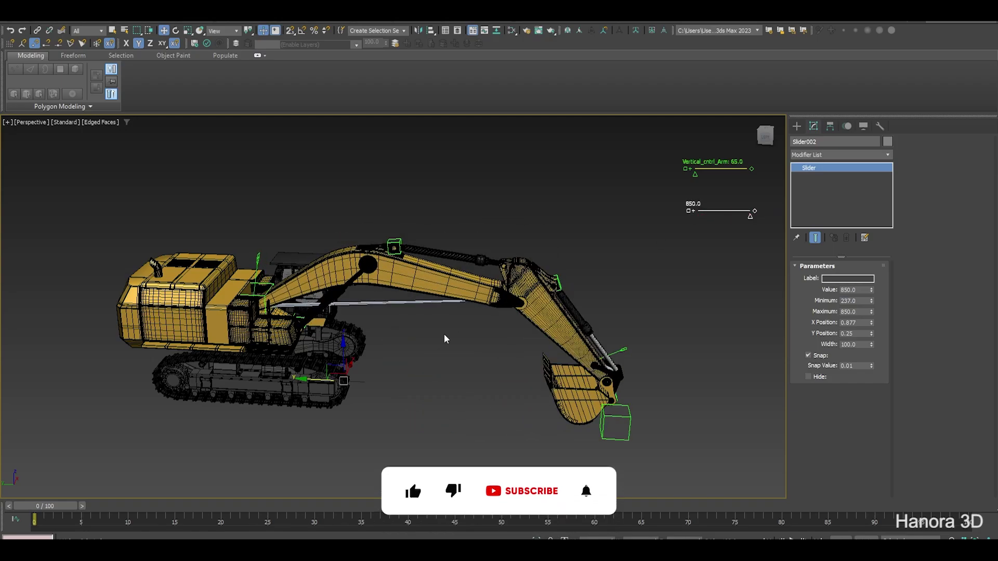
middle_click_drag(468, 308, 458, 232)
left_click(676, 249)
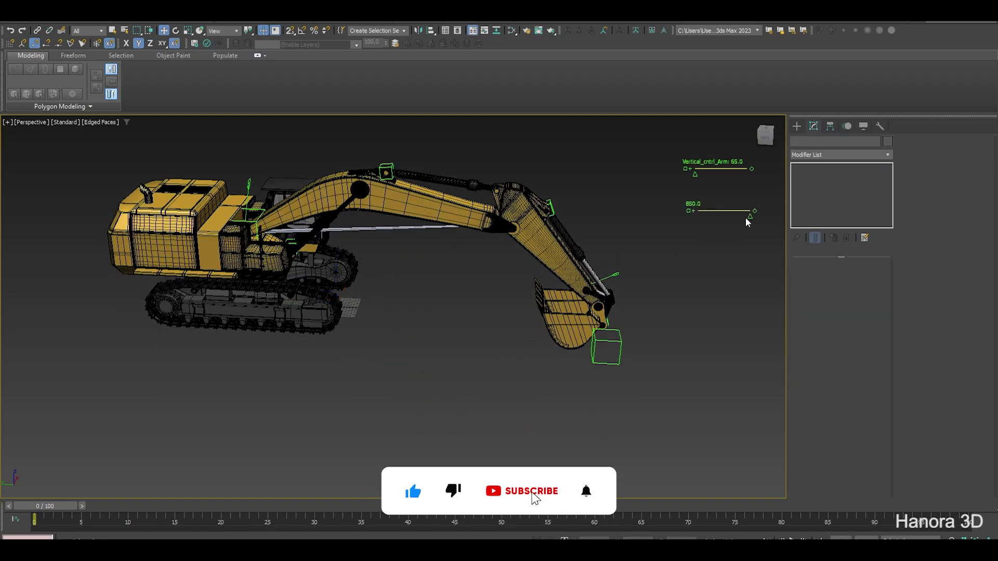
mouse_move(749, 213)
left_mouse_down()
mouse_move(697, 216)
mouse_move(767, 217)
left_mouse_up()
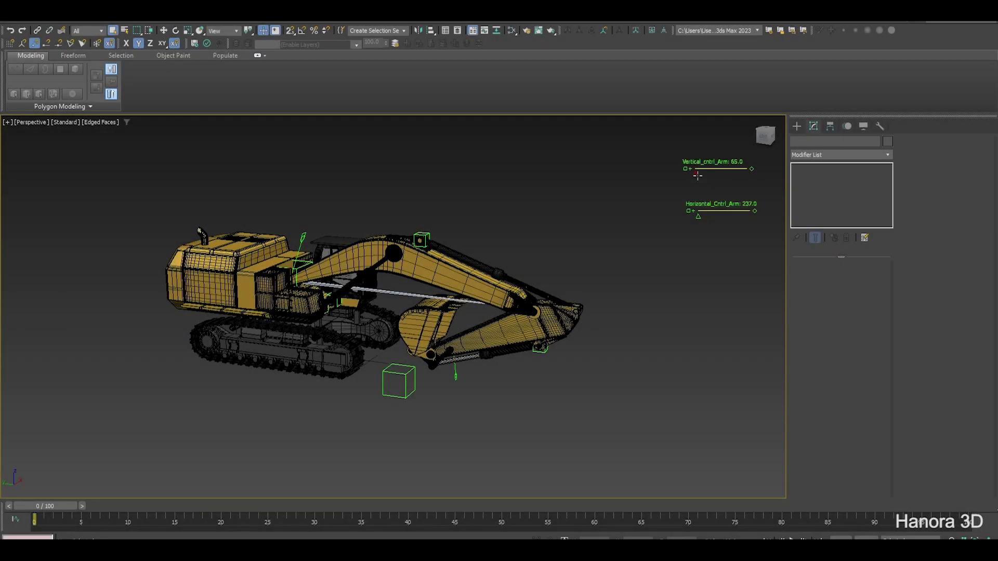
left_click_drag(696, 174, 714, 179)
left_click_drag(702, 218, 741, 217)
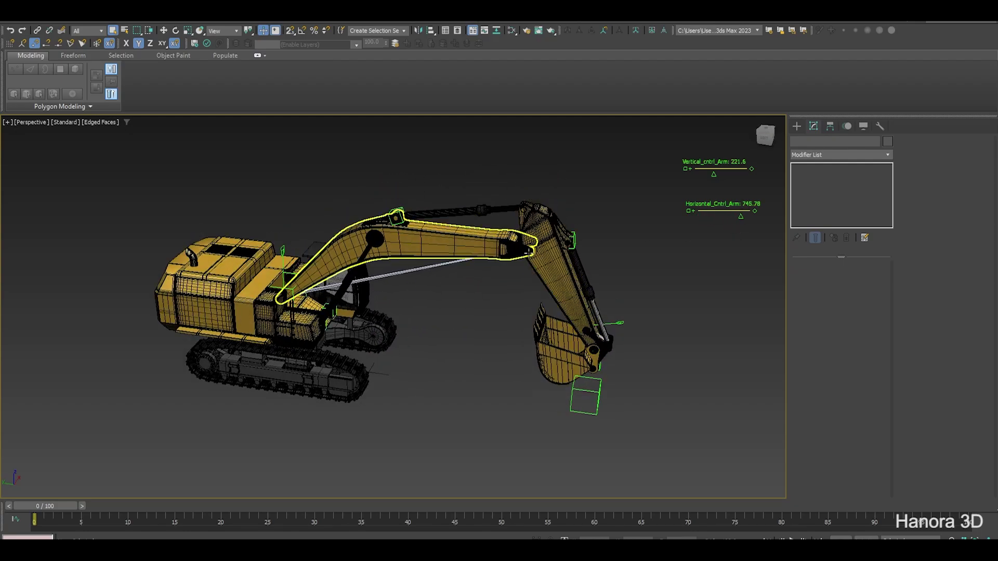
- Retract, raise and re-extend the arm using the Horizontal_Cntrl_Arm and Vertical_cntrl_Arm sliders
mouse_move(410, 283)
middle_mouse_down("alt")
mouse_move(575, 272)
mouse_move(682, 170)
middle_mouse_up("alt")
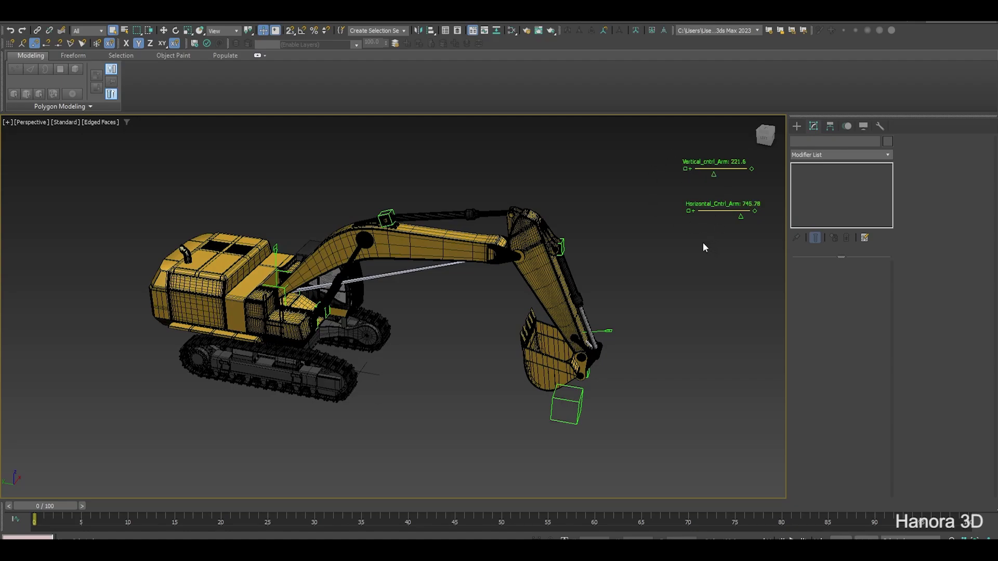
left_click_drag(740, 216, 720, 217)
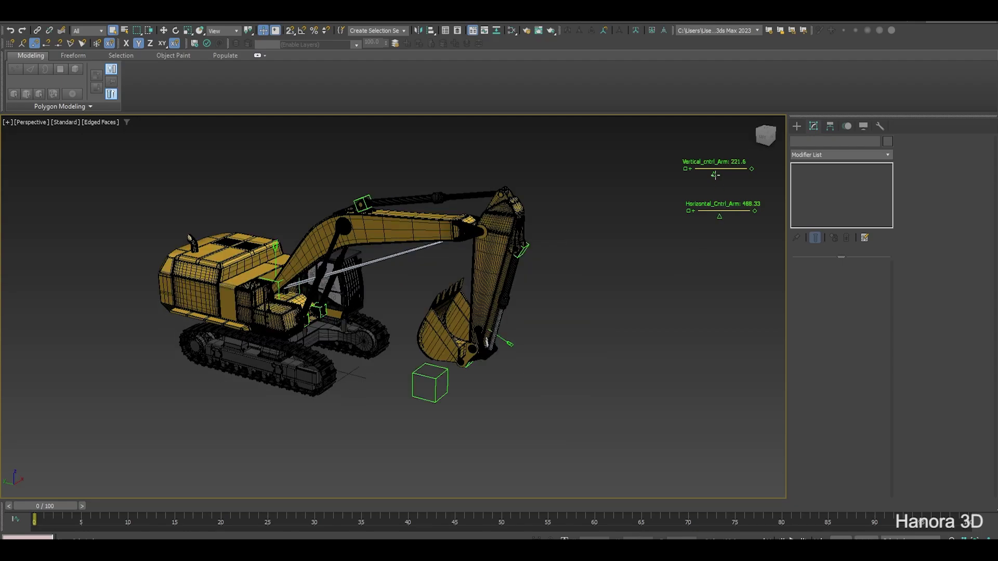
left_click_drag(715, 175, 730, 175)
left_click_drag(719, 217, 746, 216)
scroll(530, 329, "up", 5)
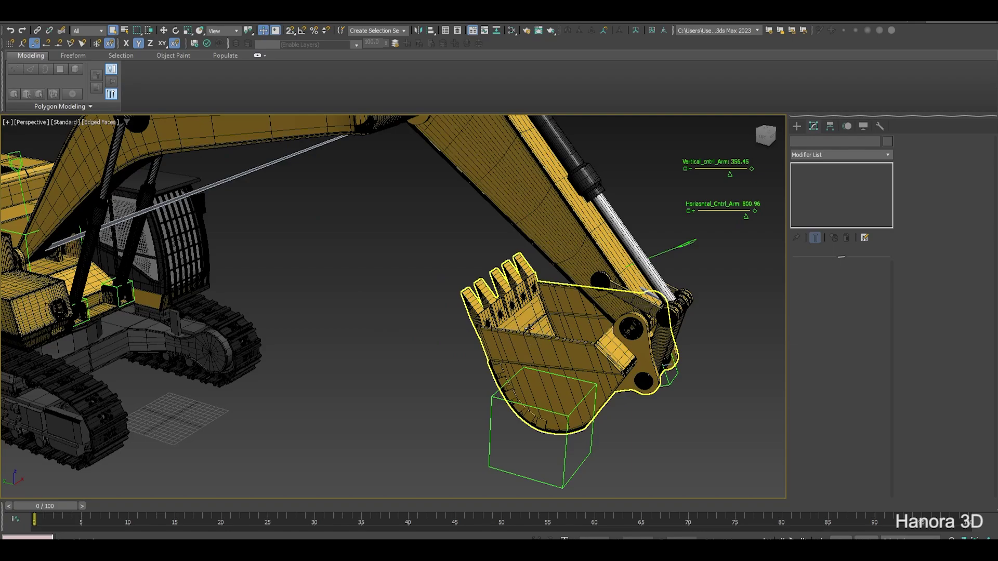
scroll(529, 328, "down", 4)
scroll(641, 207, "up", 1)
- Deselect the bucket, reframe the view, and lower the arm with Vertical_cntrl_Arm to 356.45
left_click(641, 208)
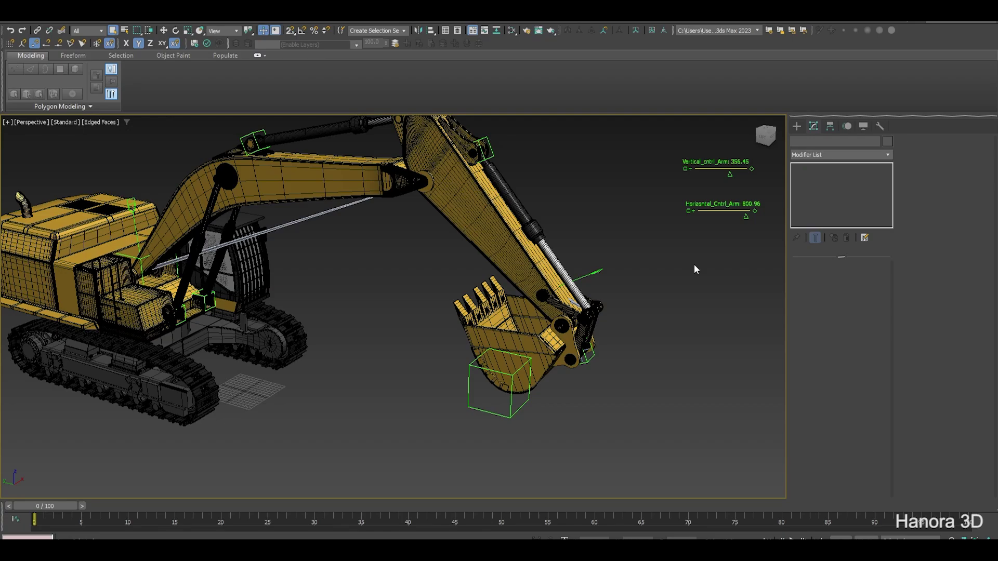
scroll(686, 260, "down", 5)
scroll(650, 239, "up", 2)
mouse_move(651, 239)
middle_mouse_down()
mouse_move(546, 252)
mouse_move(562, 241)
middle_mouse_up()
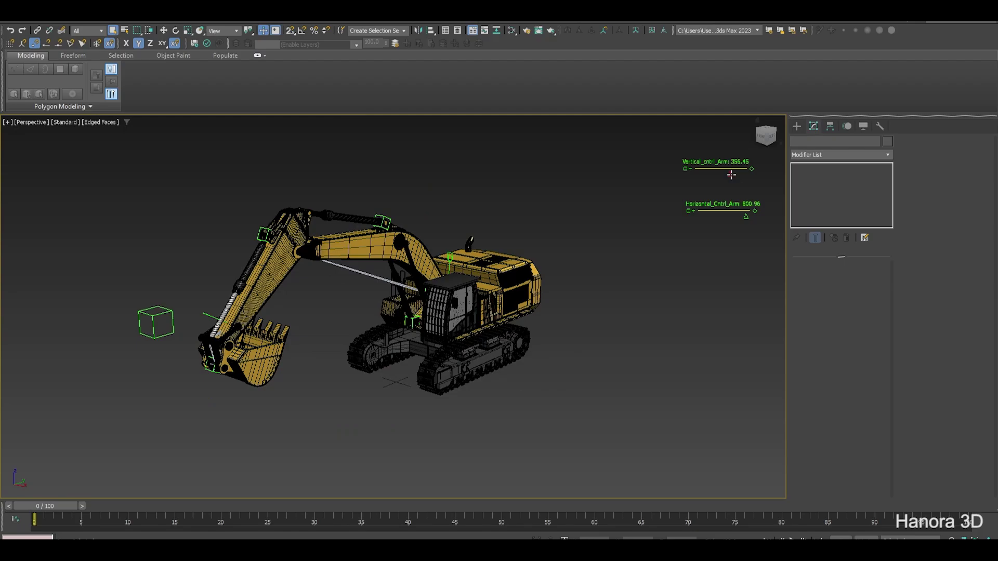
left_click_drag(731, 175, 717, 175)
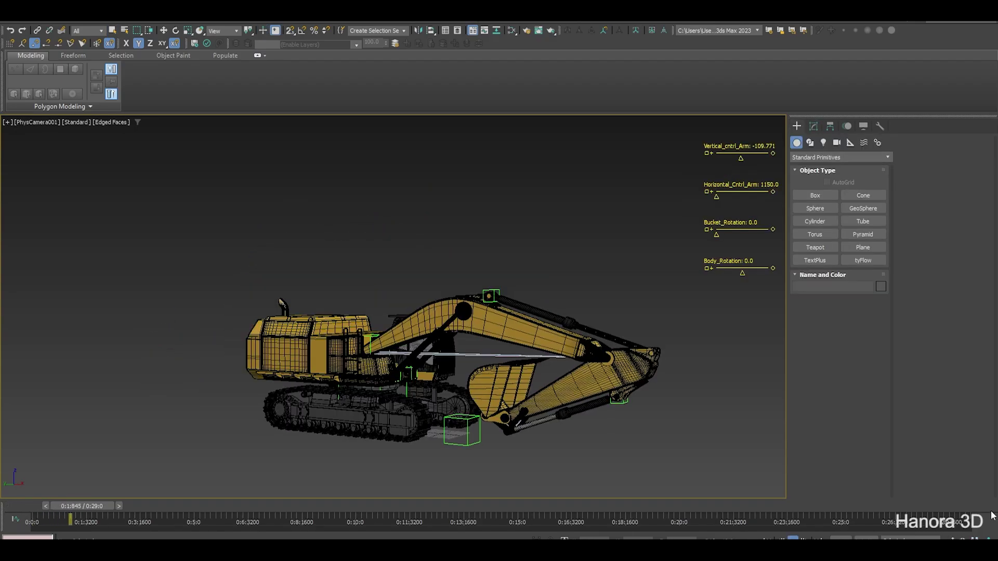